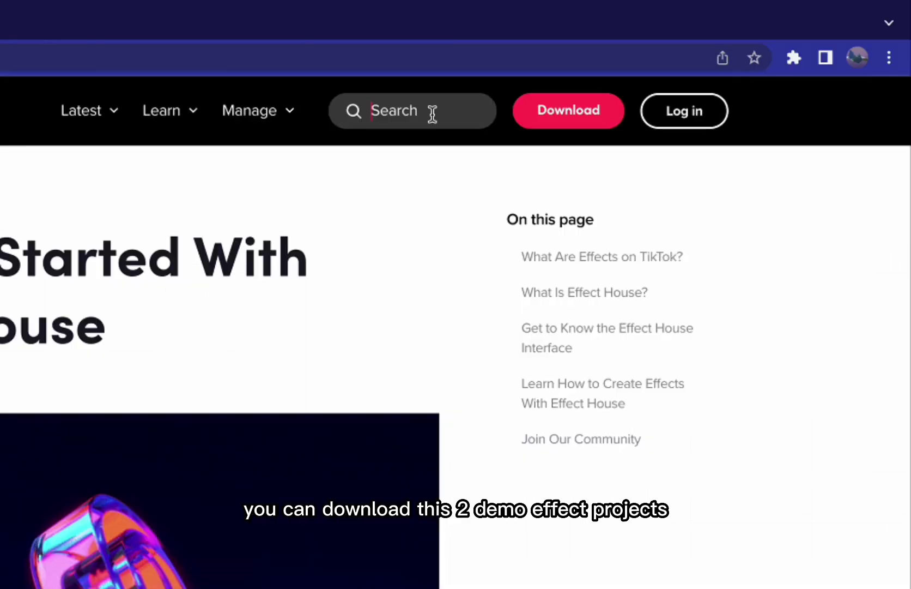
Search the Effect House site for 'Funny Face' and open the Funny Face Live Demo page
type("Funny")
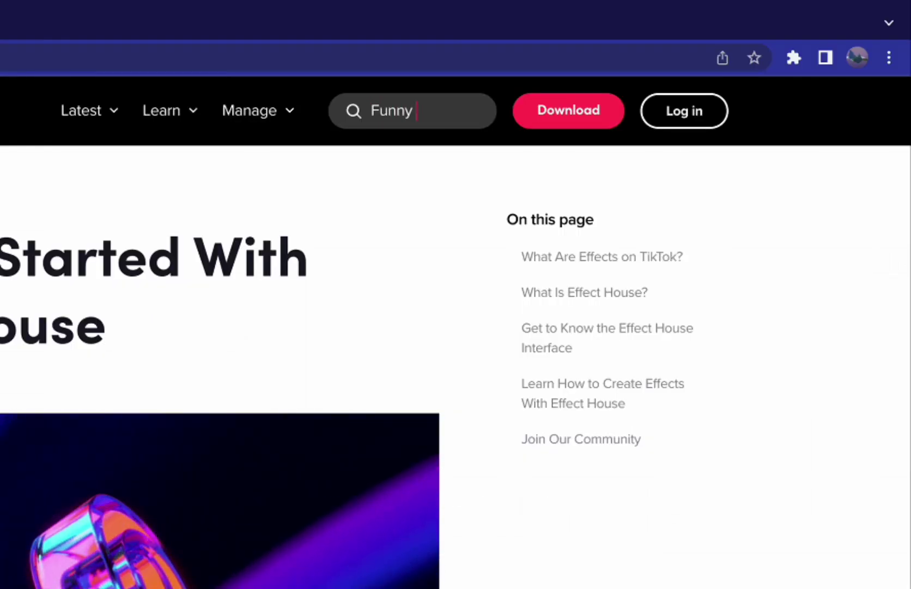
type(" Face")
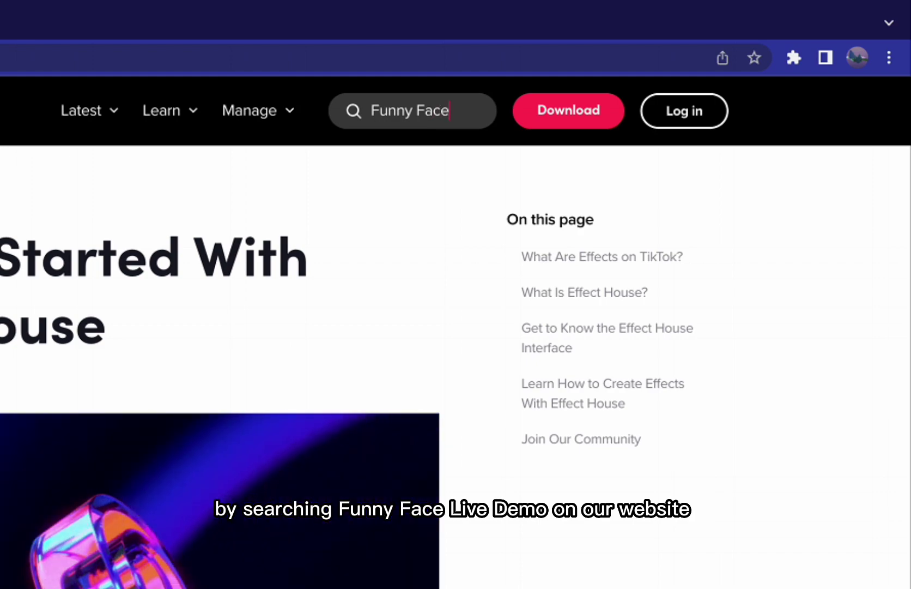
key("Return")
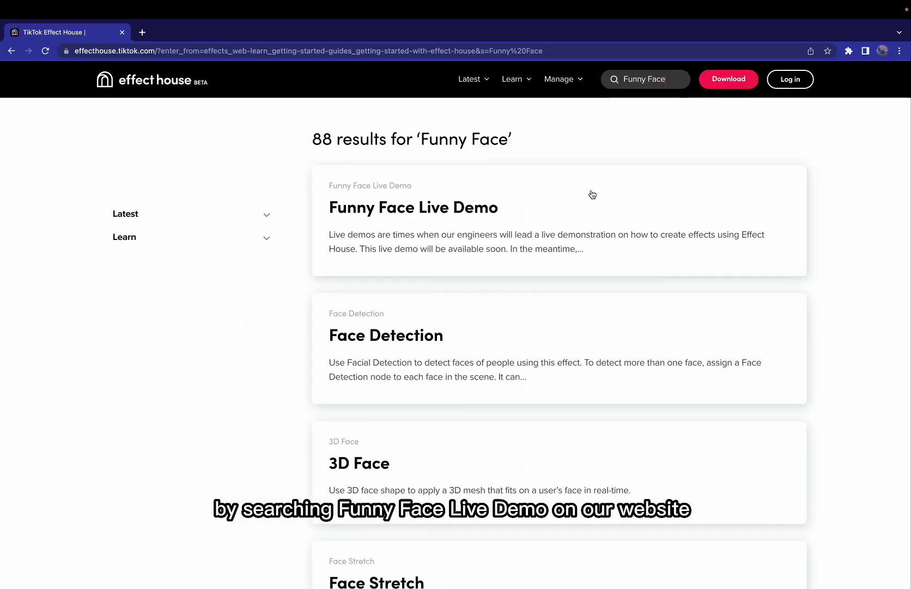
left_click(560, 215)
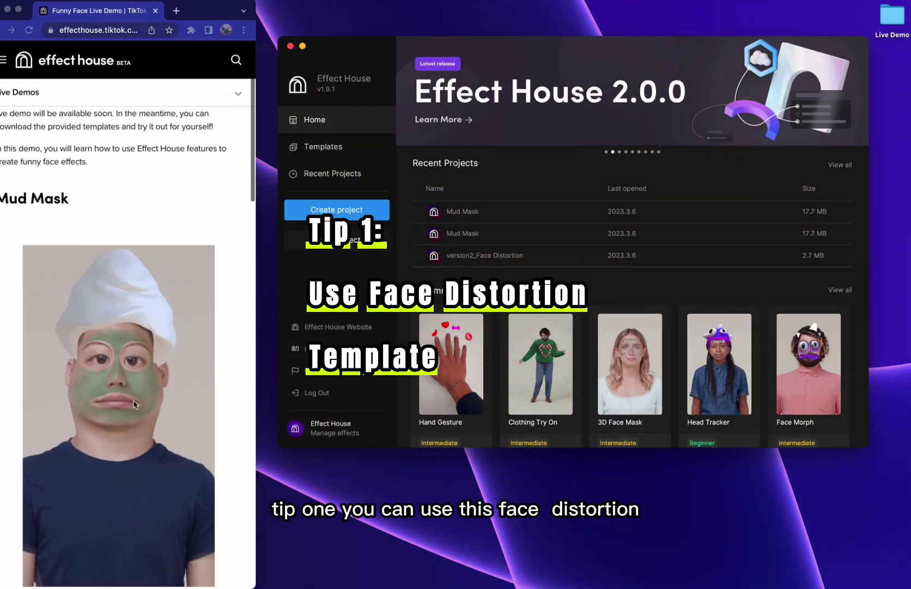
scroll(467, 376, "down", 6)
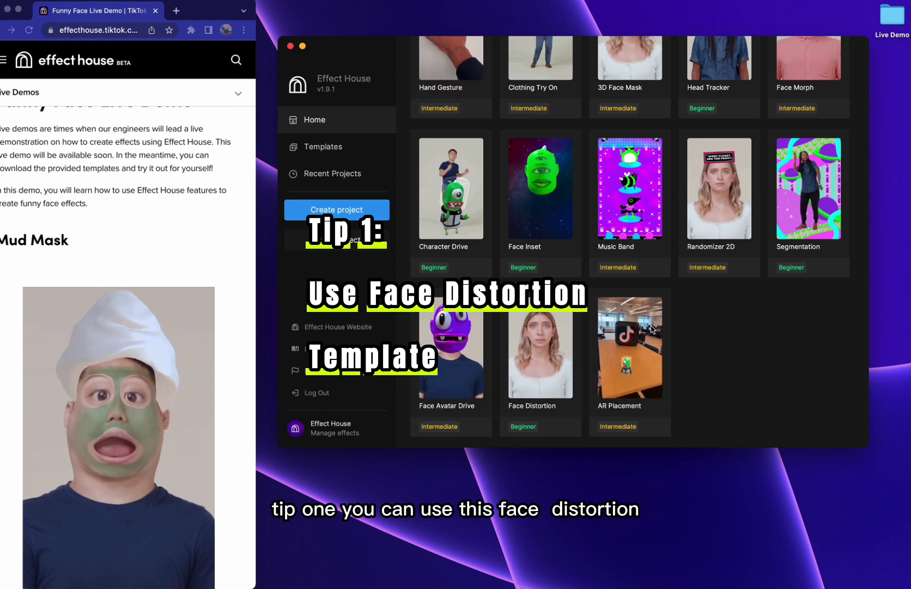
Start a new project from the Face Distortion template in the Effect House gallery
left_click(550, 375)
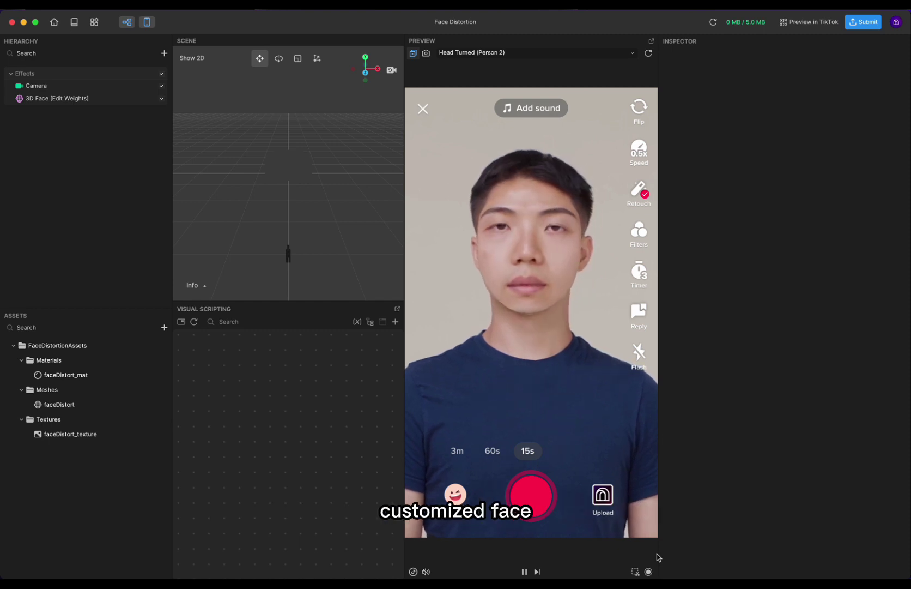
Select 3D Face [Edit Weights] and lower its Face_Grow weight from 1 to about 0.84
left_click(69, 103)
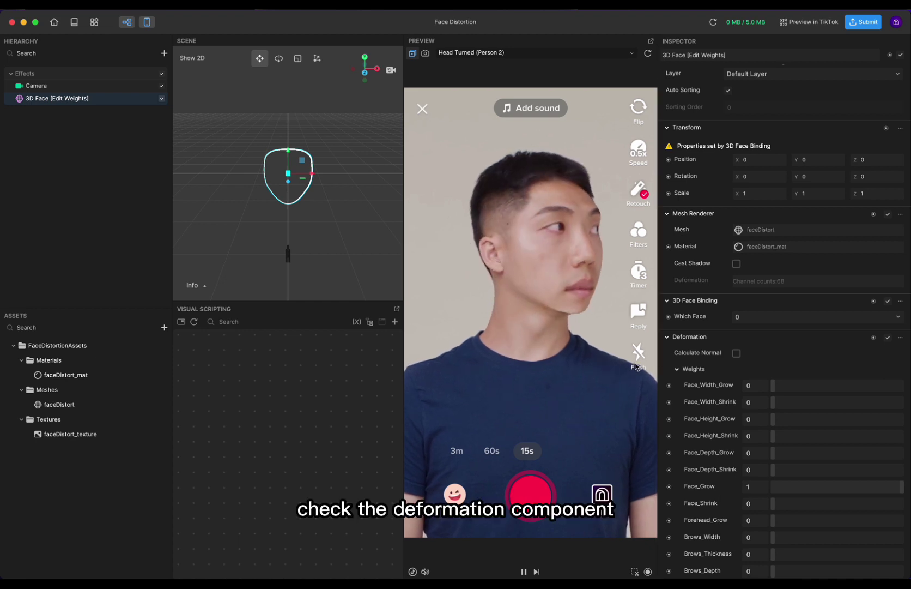
scroll(720, 344, "down", 5)
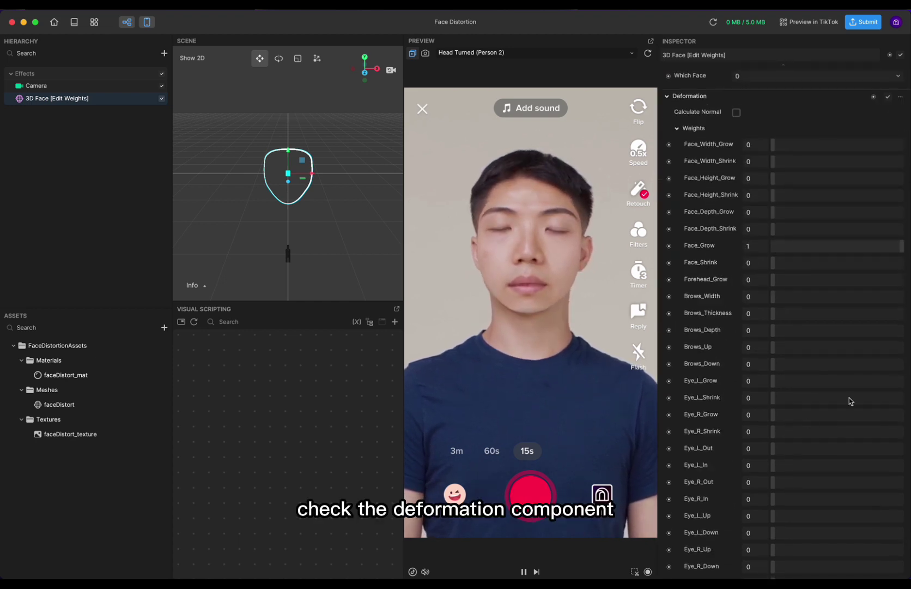
mouse_move(901, 246)
left_mouse_down()
mouse_move(779, 257)
mouse_move(901, 255)
mouse_move(822, 251)
mouse_move(883, 243)
left_mouse_up()
left_click_drag(797, 246, 872, 251)
Raise the Eye_L_Out weight to 0.711 and try the Eye_L_Up slider
scroll(845, 253, "down", 10)
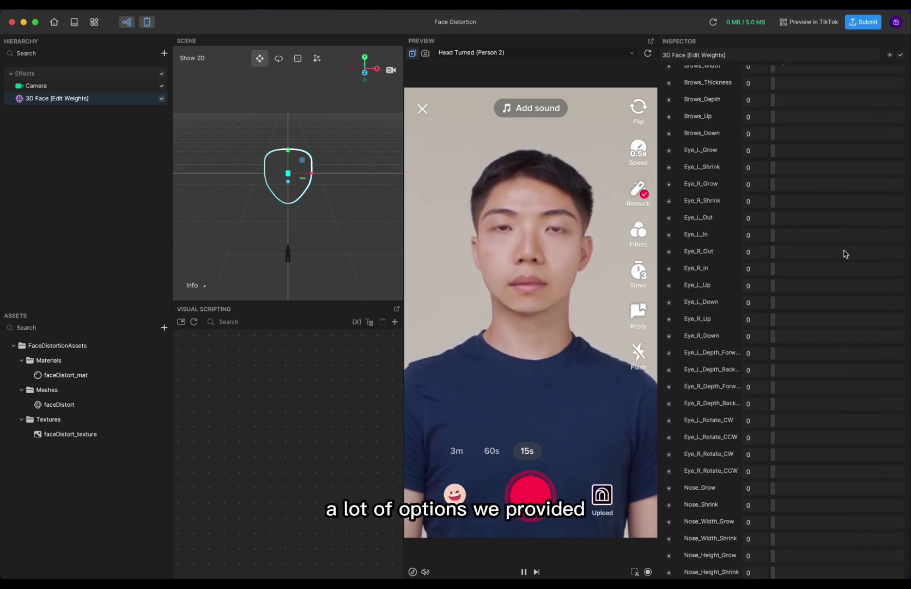
left_click_drag(773, 218, 866, 236)
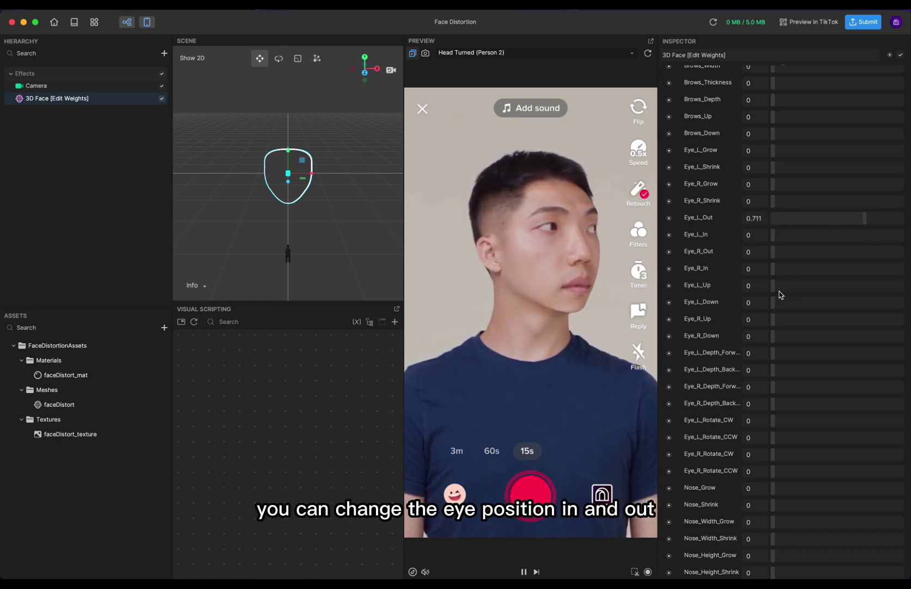
mouse_move(772, 289)
left_mouse_down()
mouse_move(874, 291)
mouse_move(758, 288)
left_mouse_up()
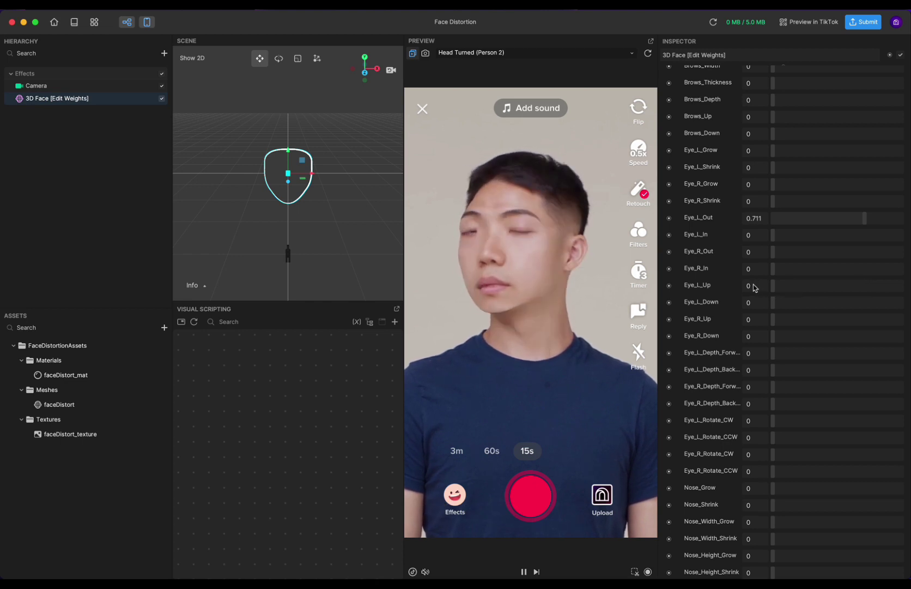
Test the Nose_Length_Grow and Chin_Left deformation weights, then return to the top of the Weights list
scroll(797, 406, "down", 2)
scroll(796, 413, "down", 5)
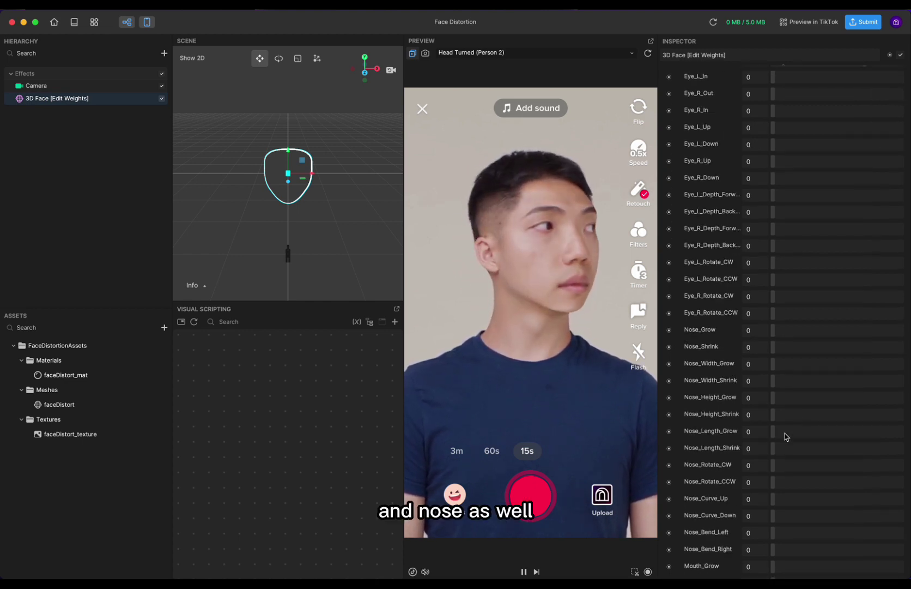
left_click_drag(773, 429, 875, 415)
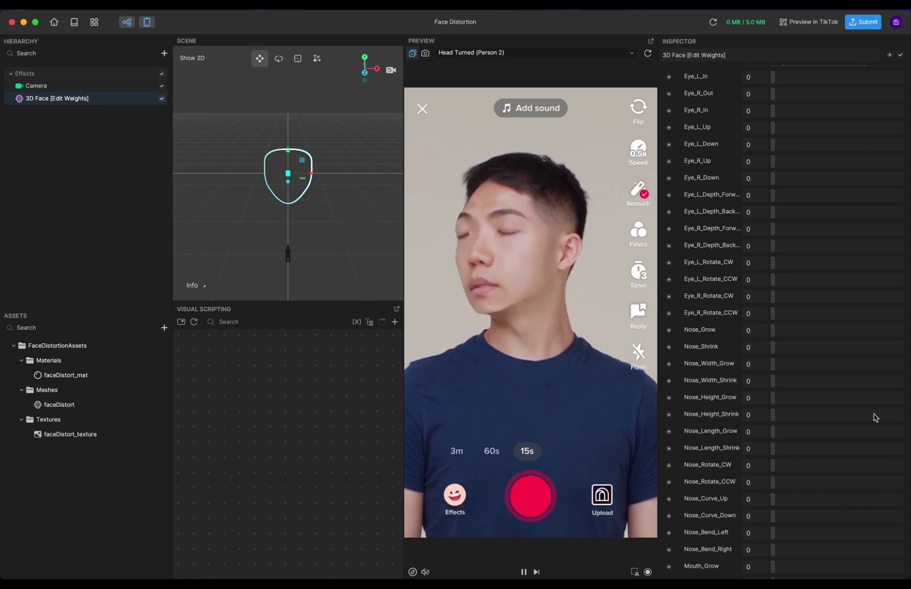
scroll(784, 413, "down", 12)
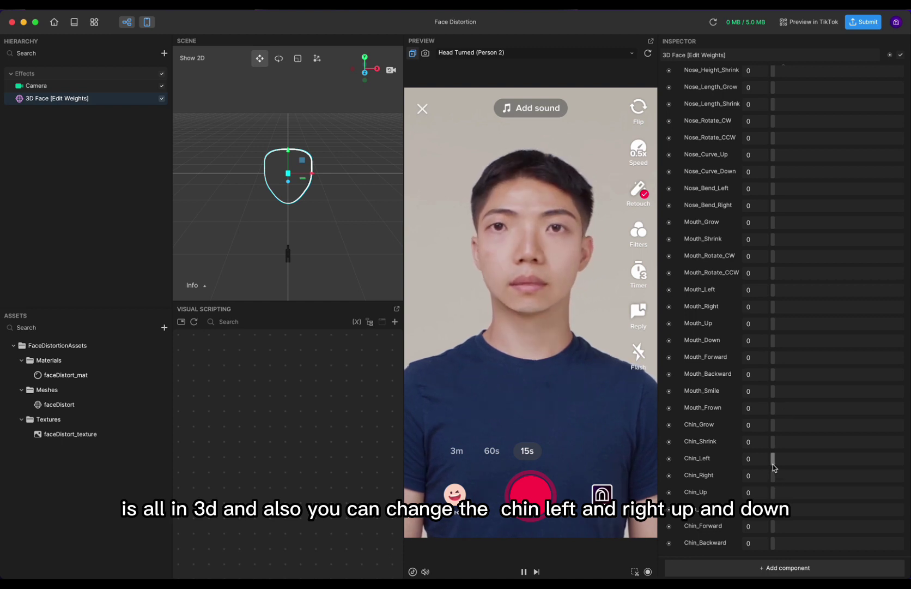
left_click_drag(773, 458, 741, 456)
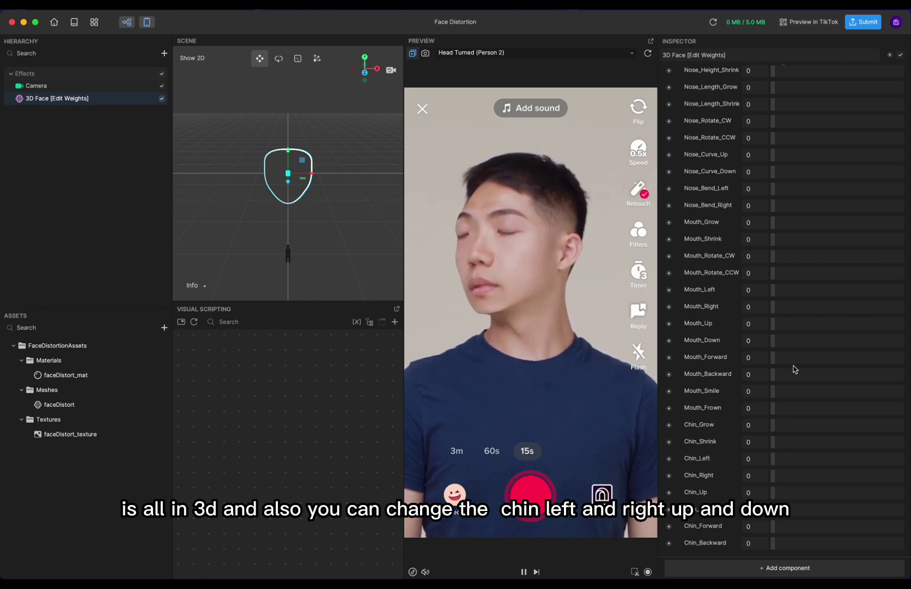
scroll(811, 334, "up", 9)
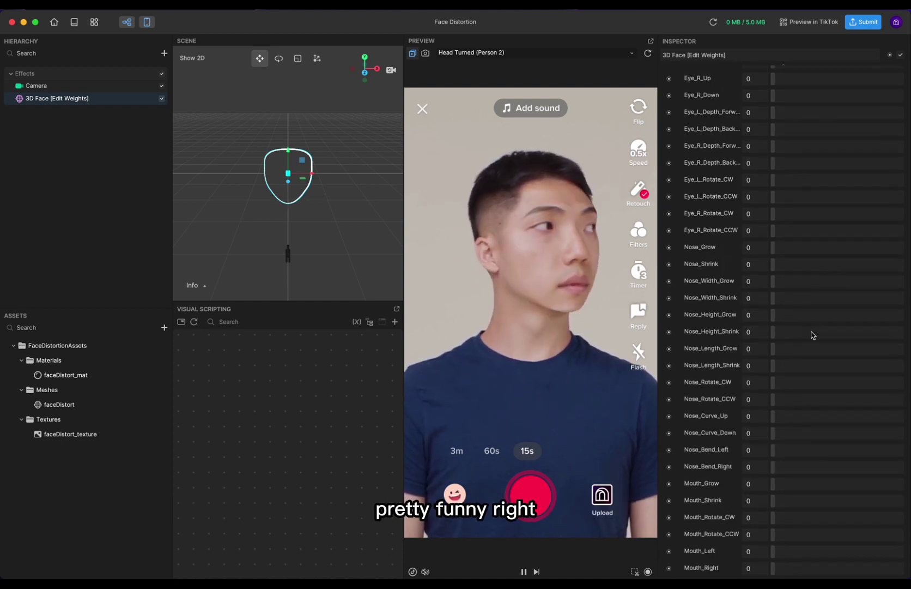
scroll(811, 334, "up", 12)
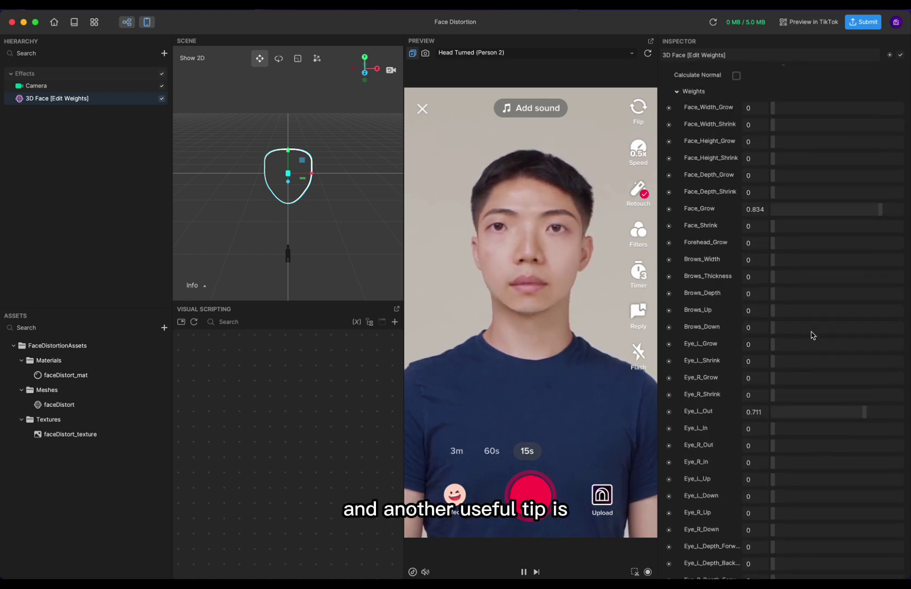
scroll(812, 335, "up", 2)
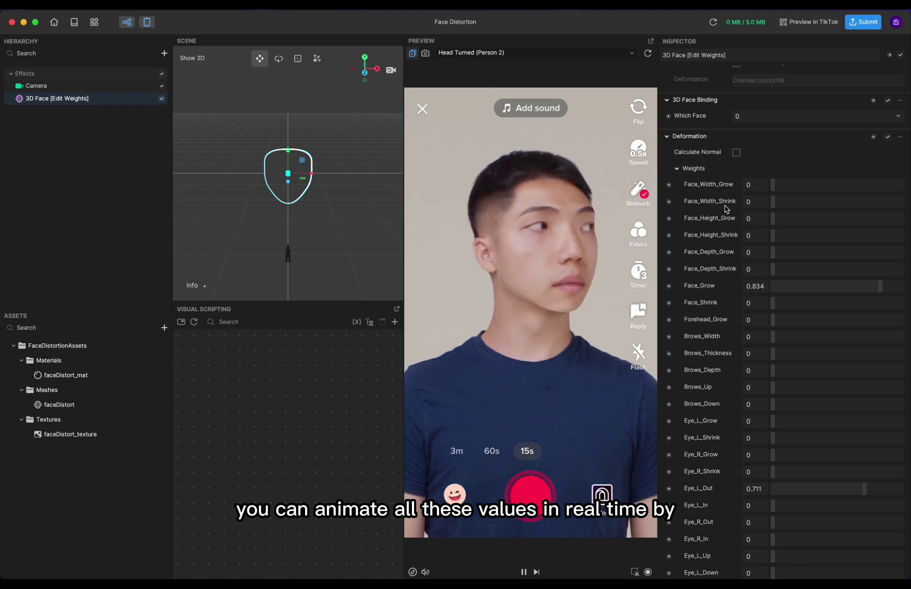
Add a Set Face_Grow node (value 0.834) to Visual Scripting and move it higher
left_click(670, 286)
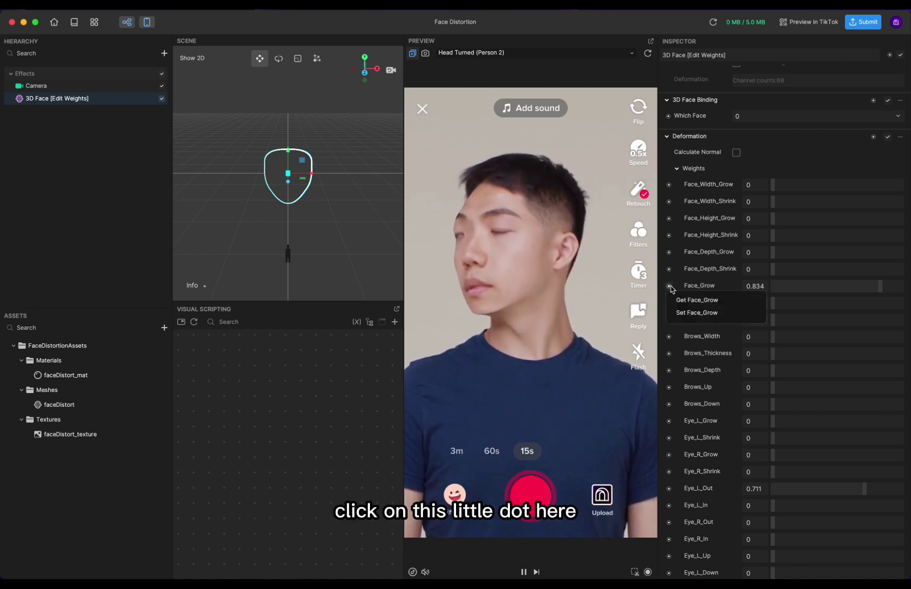
left_click(698, 312)
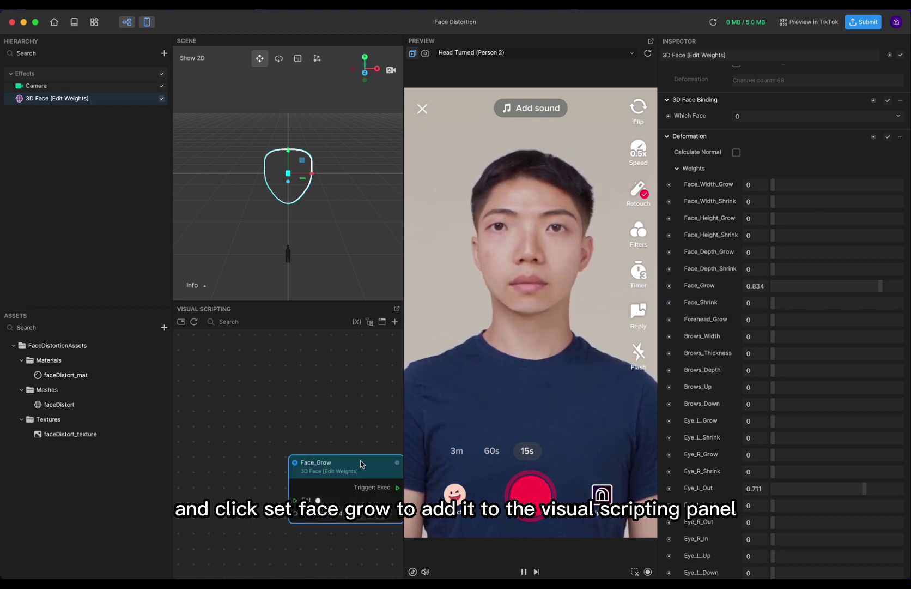
left_click_drag(364, 464, 356, 373)
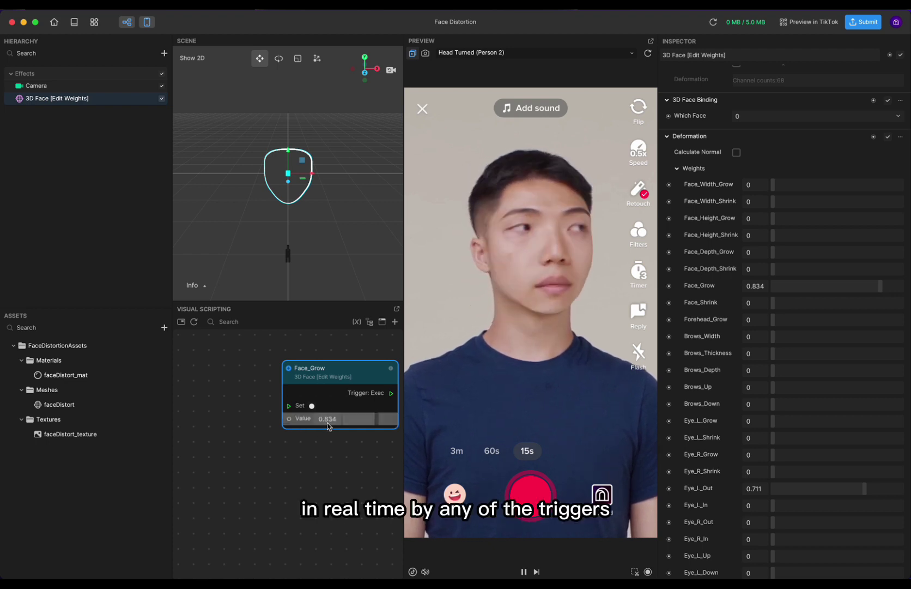
Add a Hand Detection node, wire its Begin to Set Face_Grow, and set the value to 0.5
right_click(263, 443)
left_click(273, 443)
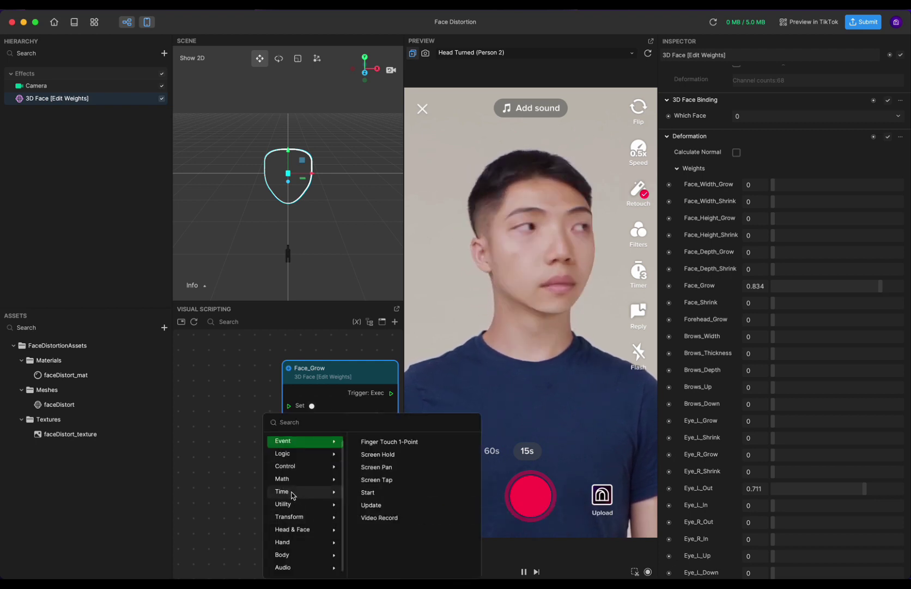
left_click(292, 542)
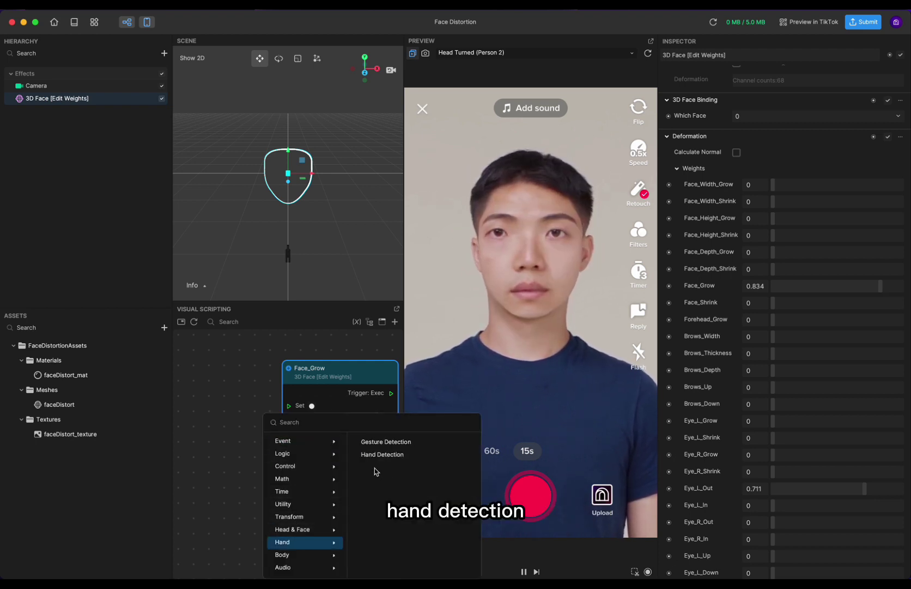
left_click(383, 454)
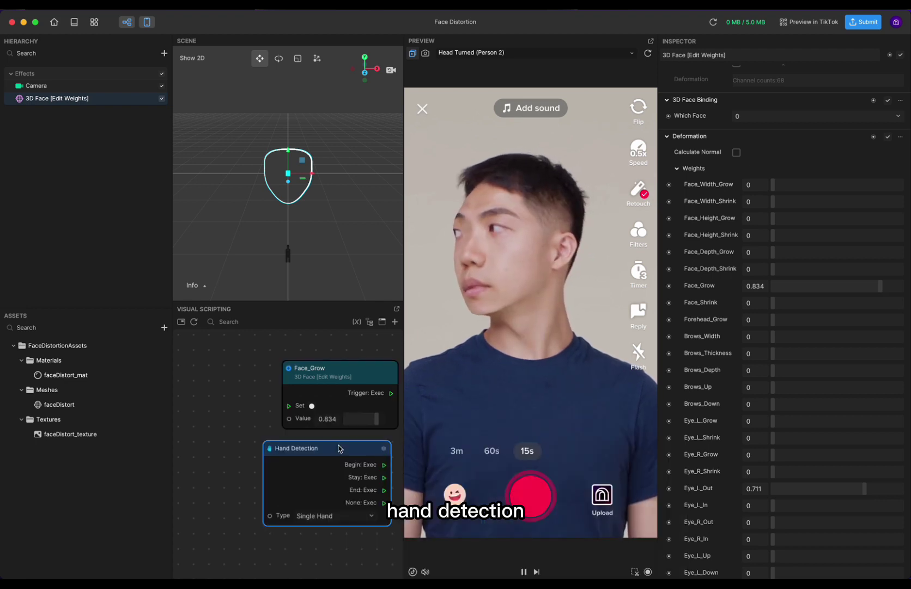
left_click_drag(338, 448, 290, 410)
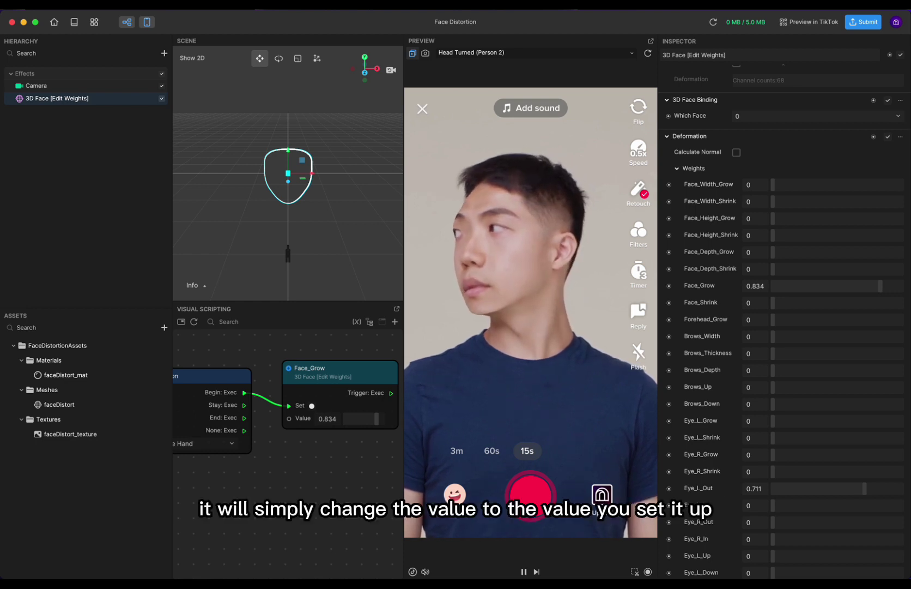
mouse_move(376, 419)
left_mouse_down()
mouse_move(368, 422)
mouse_move(384, 423)
mouse_move(366, 424)
left_mouse_up()
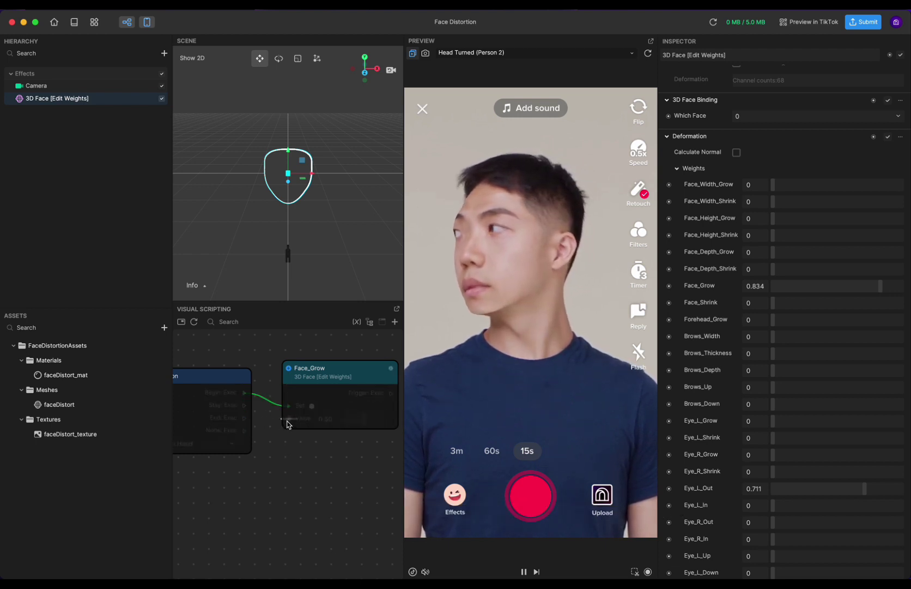
left_click_drag(289, 420, 280, 463)
Feed Face_Grow's value from a Transit by Time node and rearrange the graph nodes
type("tr")
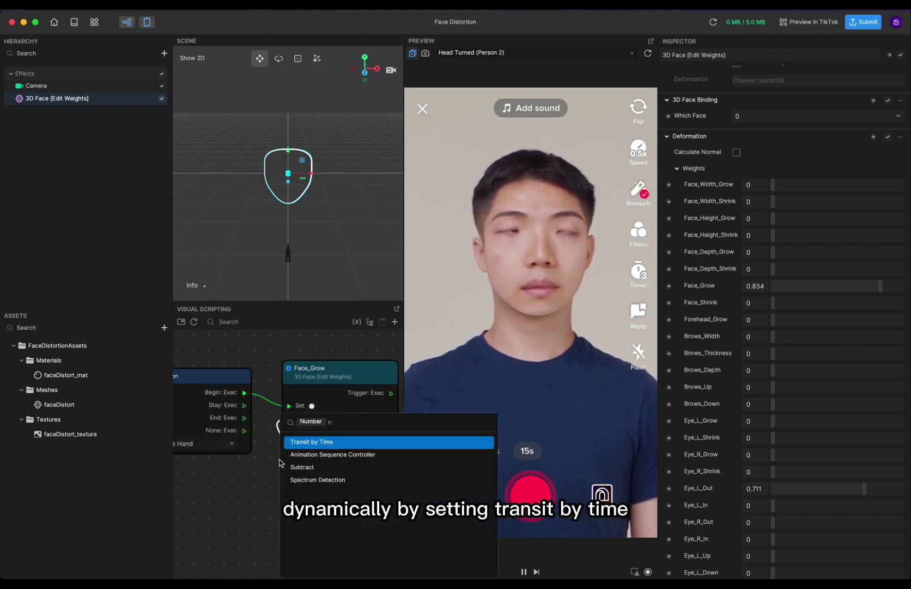
left_click(308, 447)
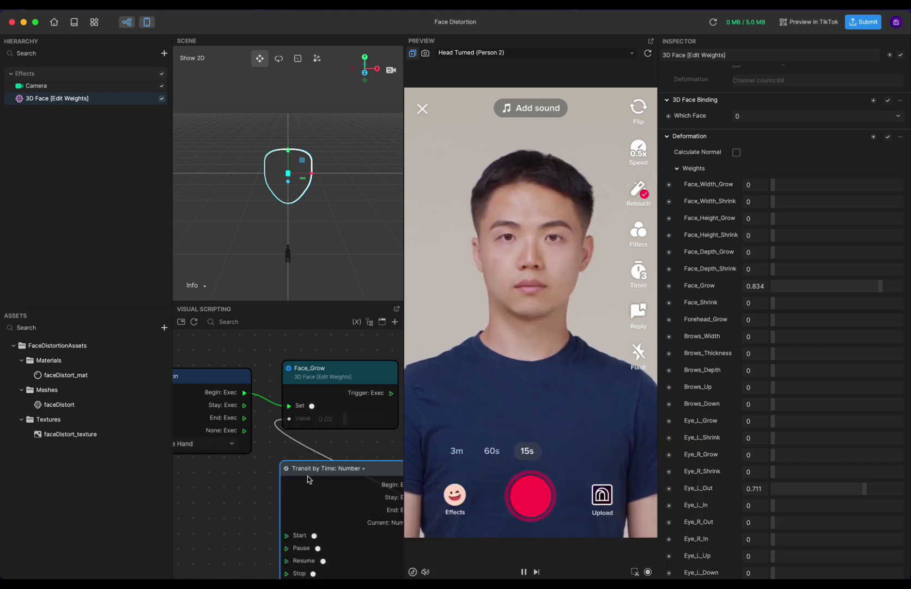
left_click_drag(319, 468, 242, 447)
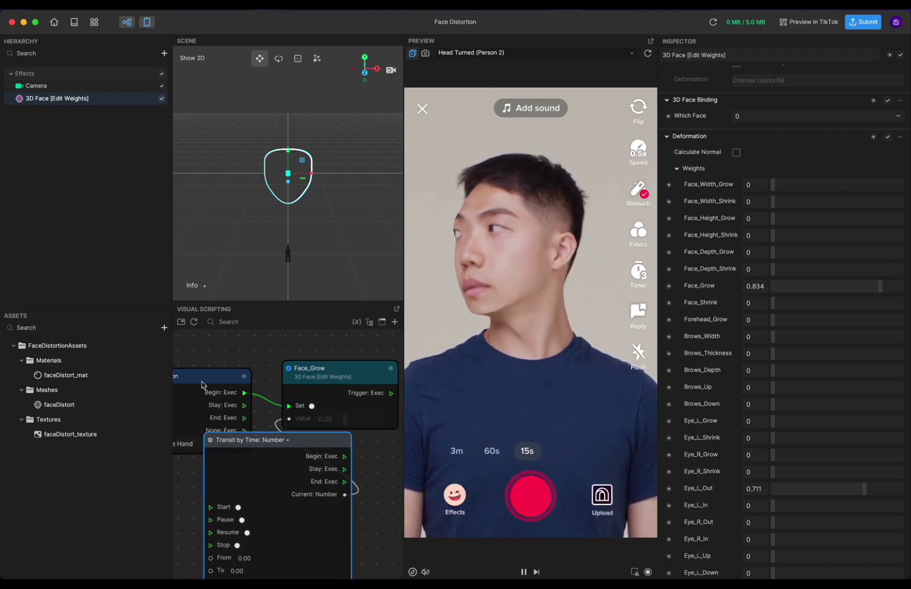
mouse_move(210, 381)
left_mouse_down()
mouse_move(244, 368)
mouse_move(260, 377)
mouse_move(202, 364)
left_mouse_up()
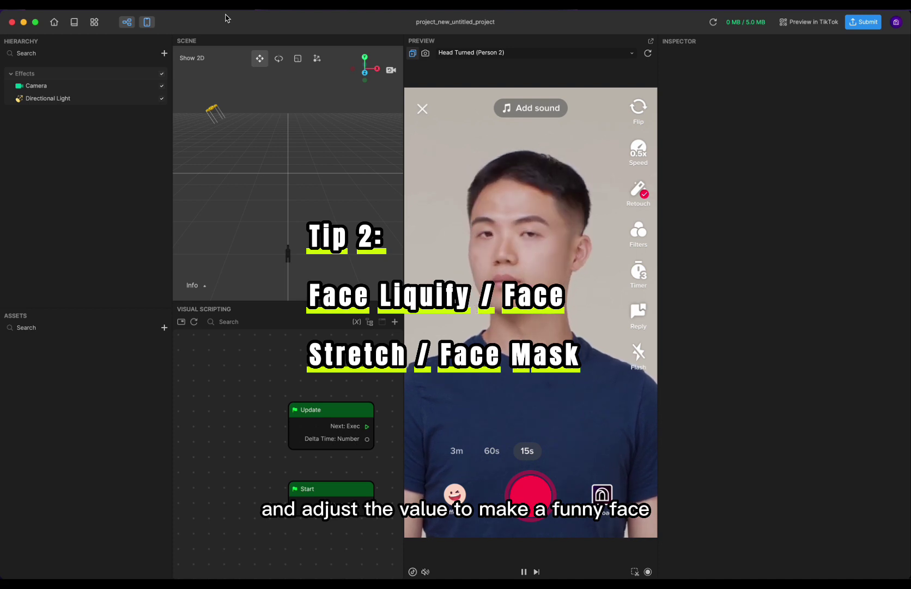
Add a Face Stretch effect to the scene
left_click(164, 53)
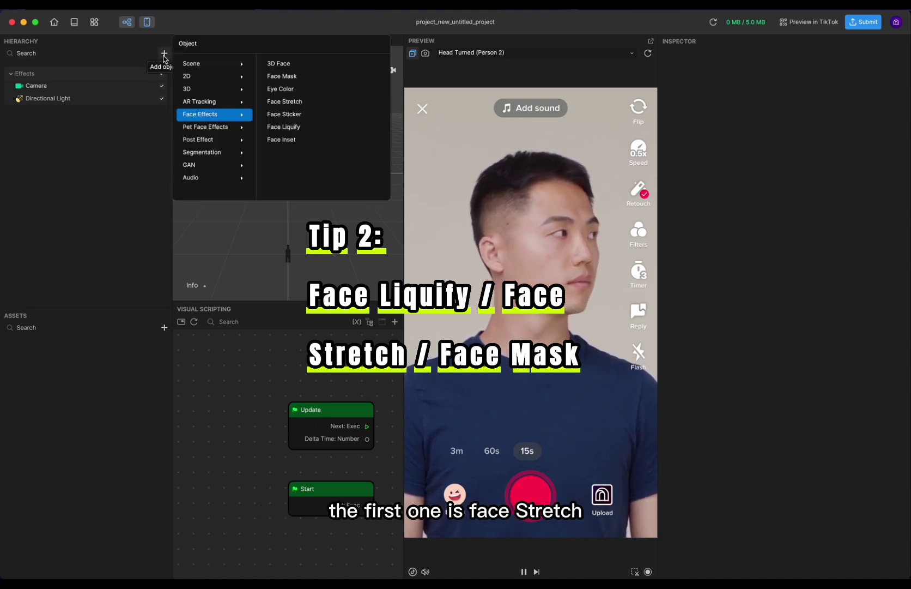
mouse_move(235, 105)
left_click(294, 102)
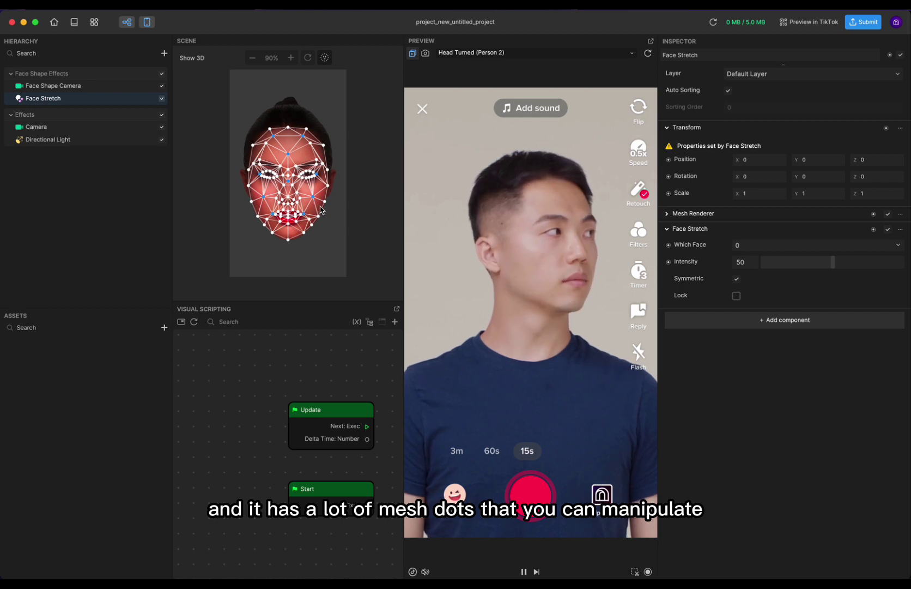
Pull the cheek and top mesh points outward and raise Intensity from 50 to 60
left_click_drag(313, 200, 343, 225)
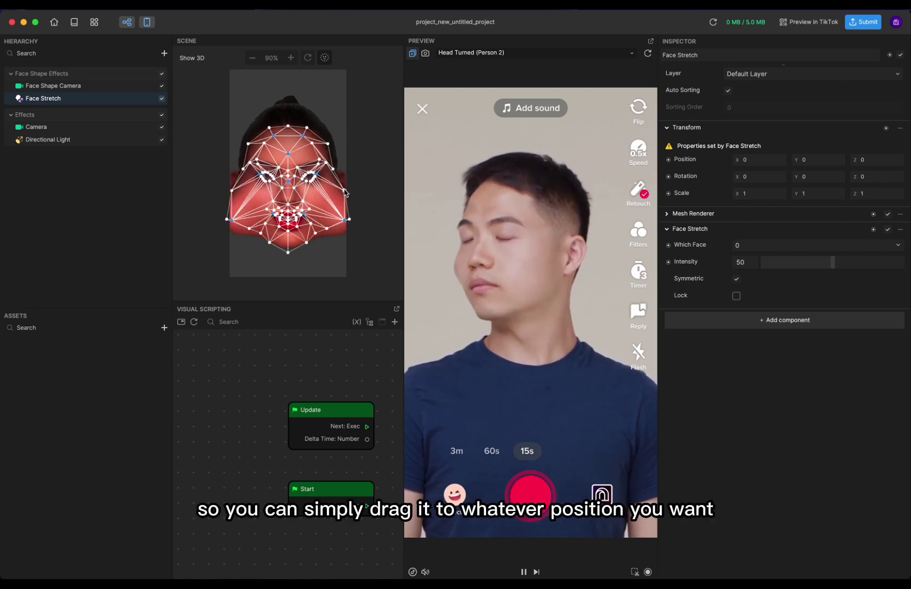
left_click_drag(344, 190, 358, 135)
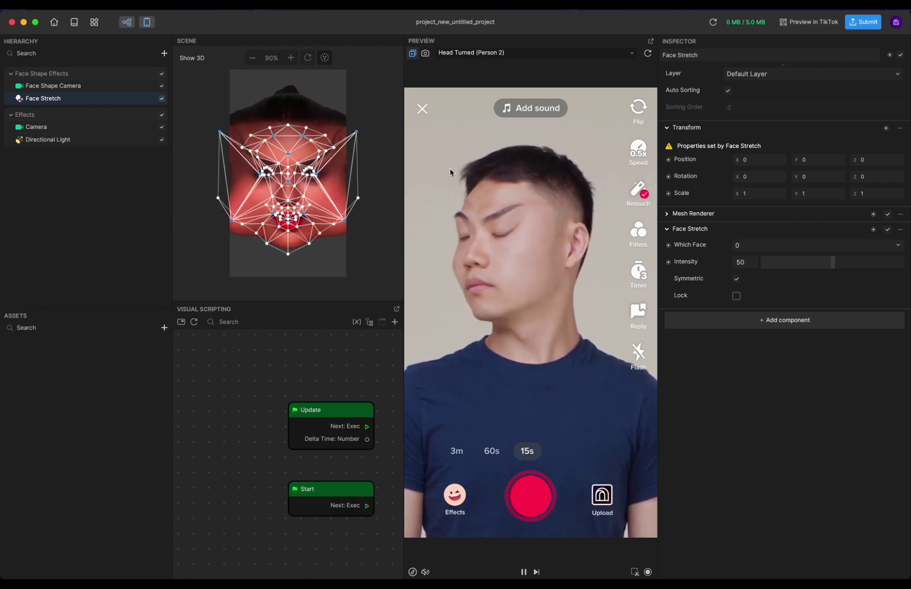
mouse_move(832, 262)
left_mouse_down()
mouse_move(792, 264)
mouse_move(847, 264)
left_mouse_up()
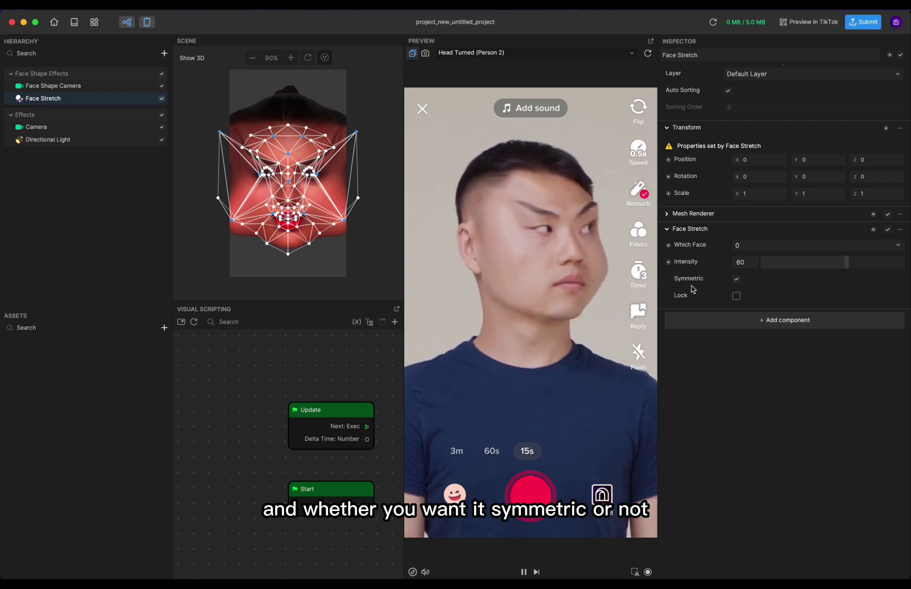
Add a Face Liquify effect from the Face Effects menu
left_click(164, 55)
mouse_move(191, 114)
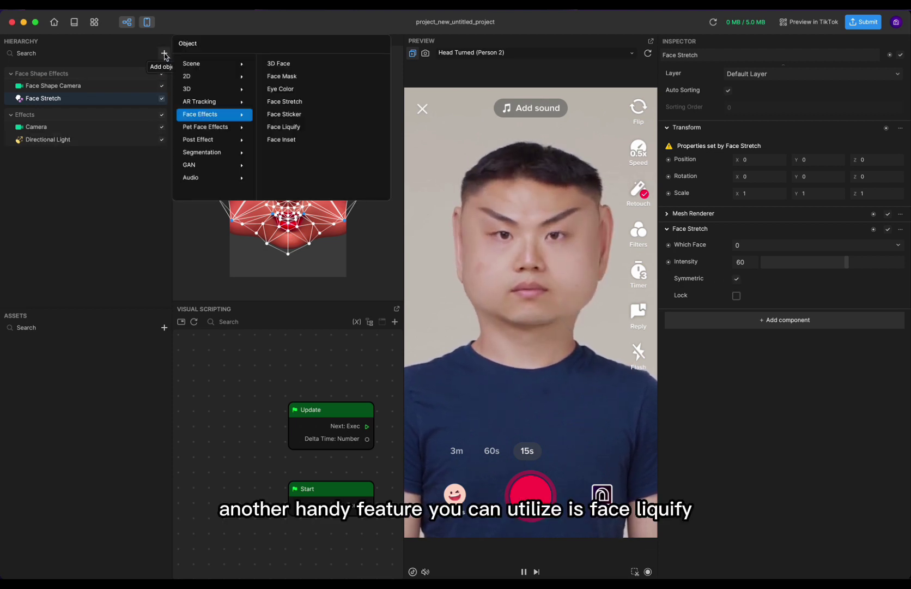
left_click(273, 128)
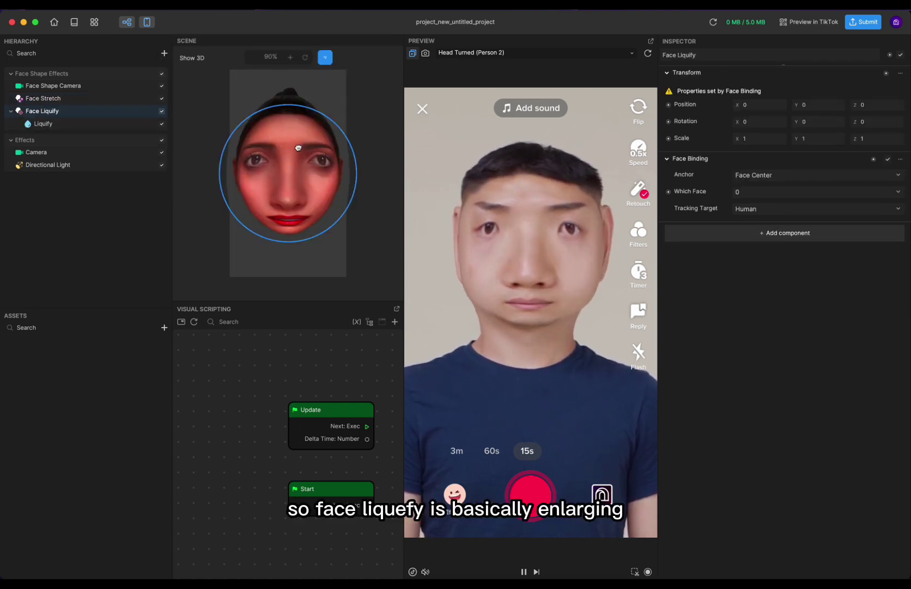
Move the liquify bulge over the left eye and scale it down to about 0.277
mouse_move(299, 148)
left_mouse_down()
mouse_move(266, 139)
mouse_move(275, 137)
left_mouse_up()
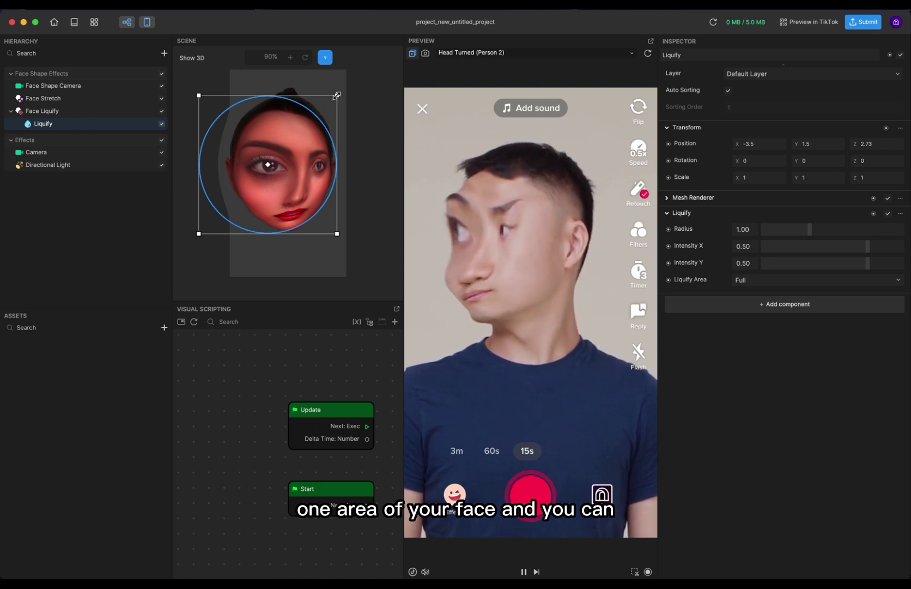
mouse_move(337, 95)
left_mouse_down()
mouse_move(274, 154)
mouse_move(346, 84)
mouse_move(271, 146)
mouse_move(313, 120)
left_mouse_up()
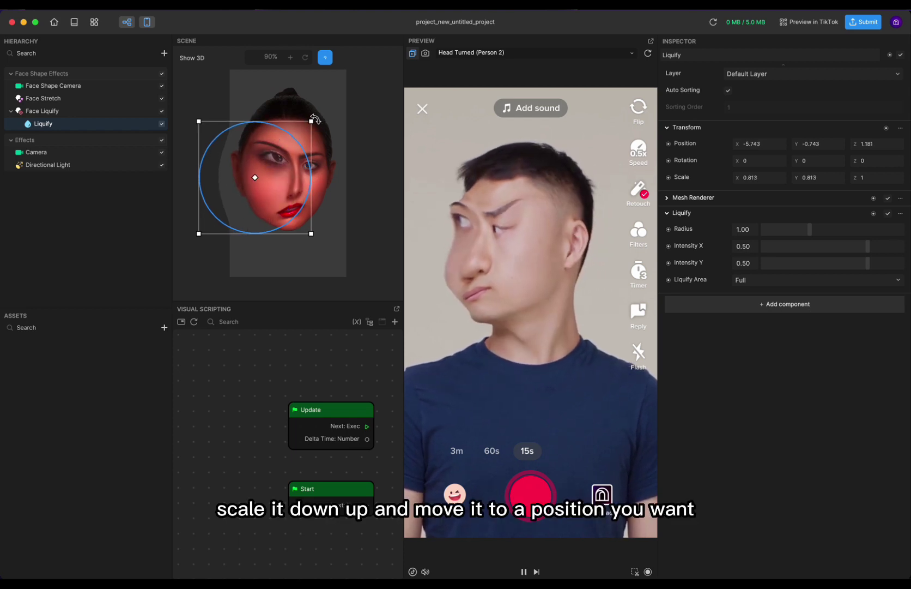
mouse_move(312, 121)
left_mouse_down()
mouse_move(267, 164)
mouse_move(249, 154)
mouse_move(270, 153)
left_mouse_up()
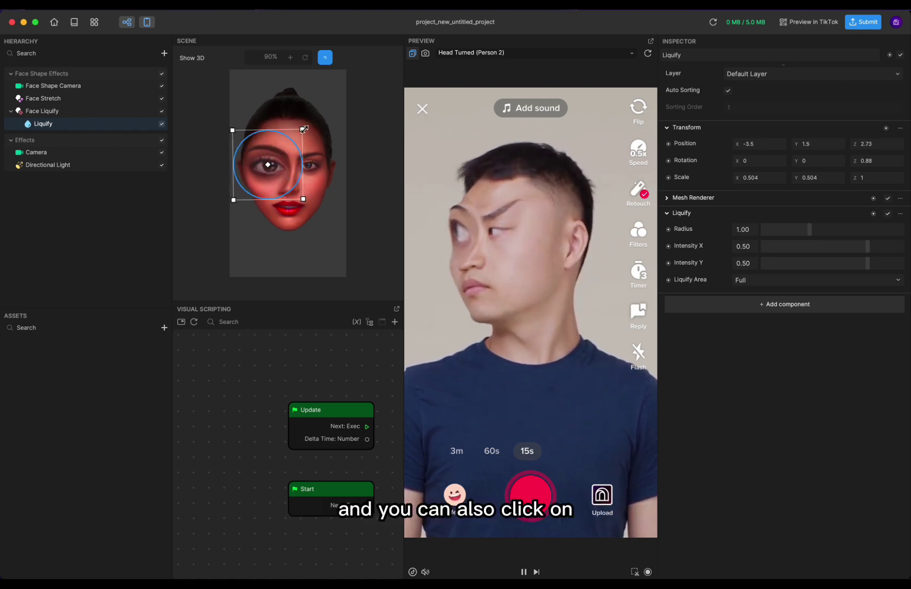
mouse_move(304, 130)
left_mouse_down()
mouse_move(275, 140)
mouse_move(273, 157)
left_mouse_up()
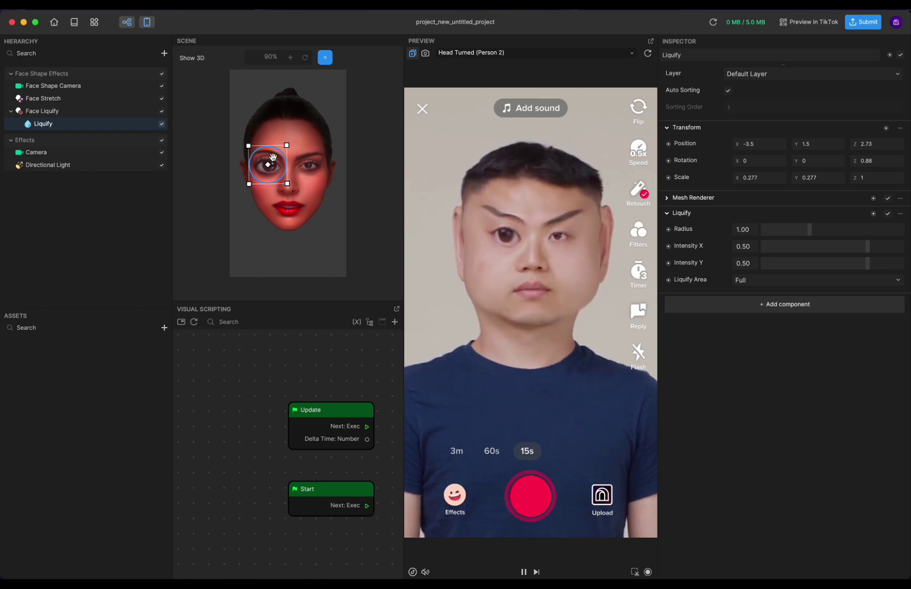
Duplicate the eye liquify twice, placing one copy on the right eye and one on the lips
key("super+d")
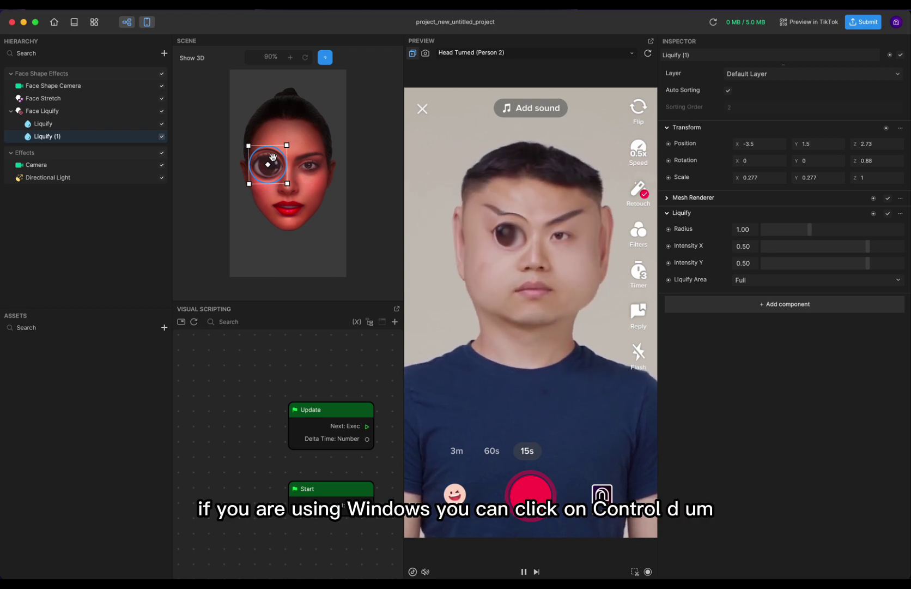
left_click_drag(273, 158, 312, 158)
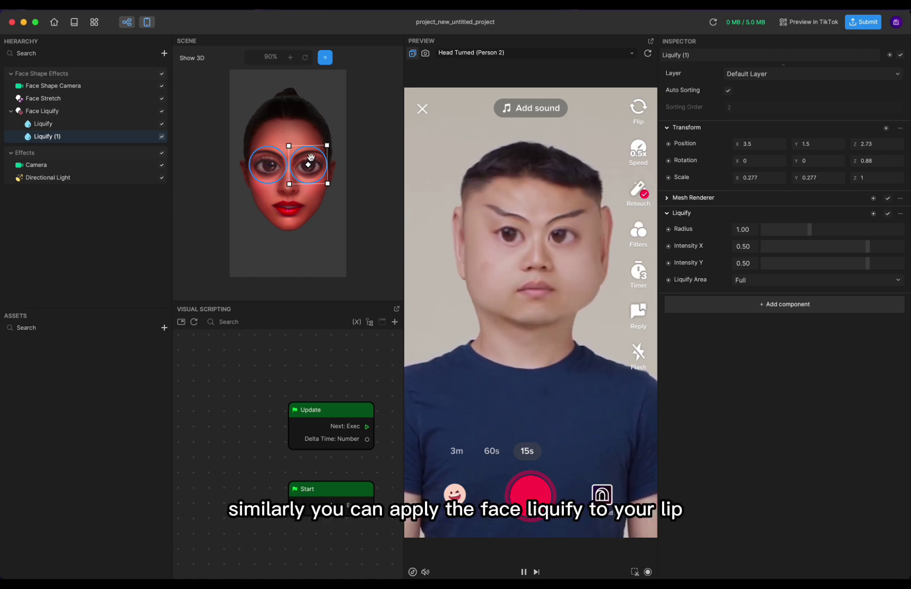
key("super+d")
left_click_drag(311, 158, 291, 199)
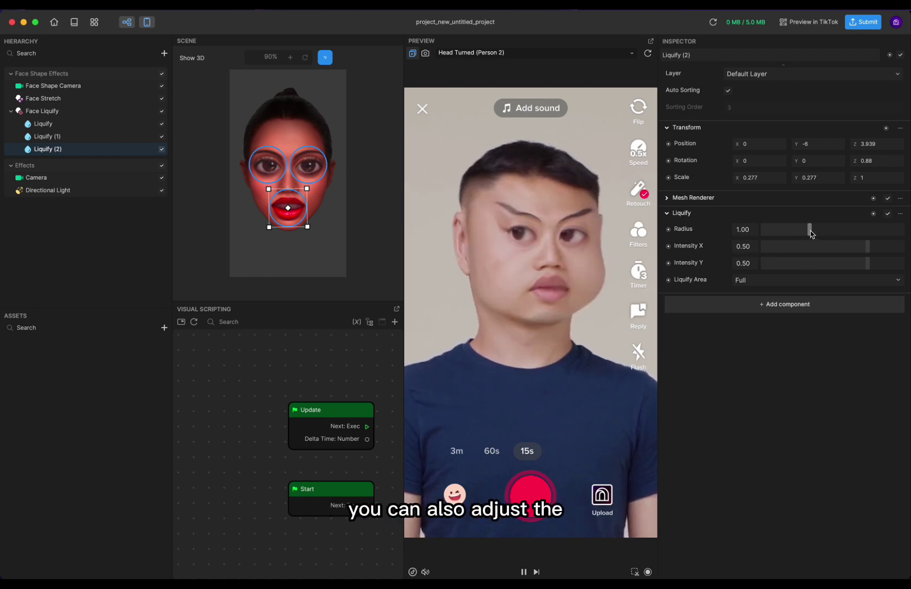
Lower the lip liquify's Radius to 0.90 and test Liquify Area Left before restoring Full
mouse_move(810, 231)
left_mouse_down()
mouse_move(852, 233)
mouse_move(795, 235)
mouse_move(806, 233)
left_mouse_up()
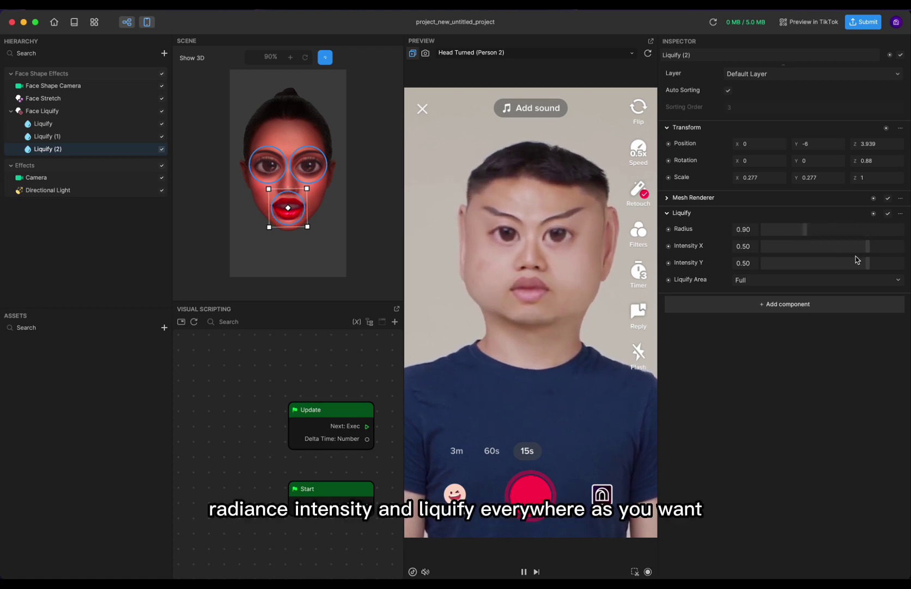
left_click(814, 283)
left_click(787, 304)
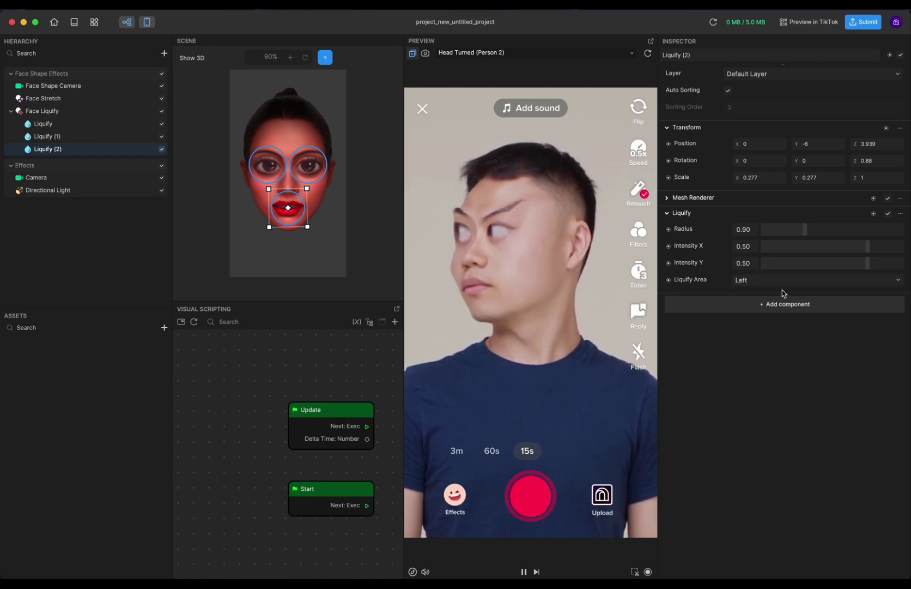
left_click(781, 283)
left_click(777, 294)
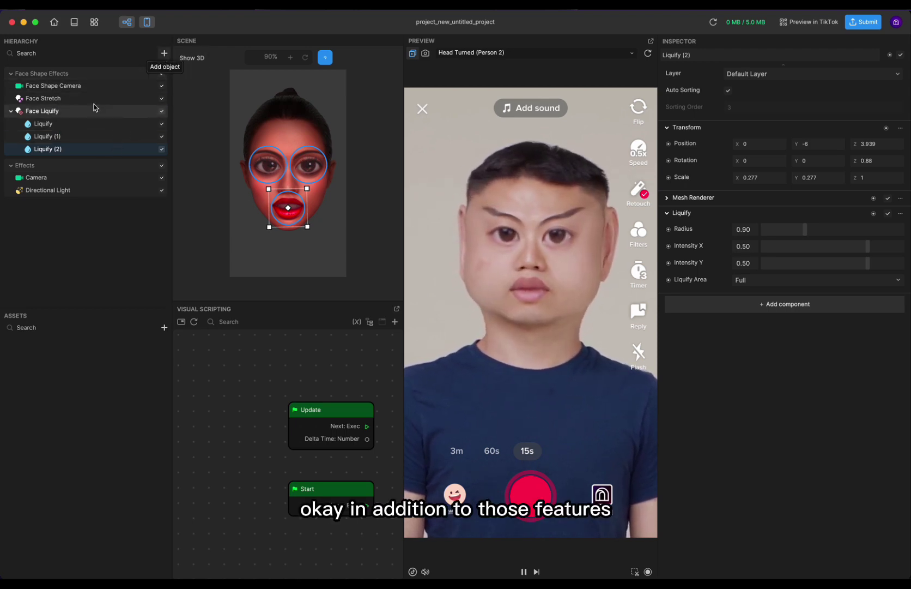
Add a Face Mask effect to the scene from the Hierarchy's Face Effects list
left_click(163, 54)
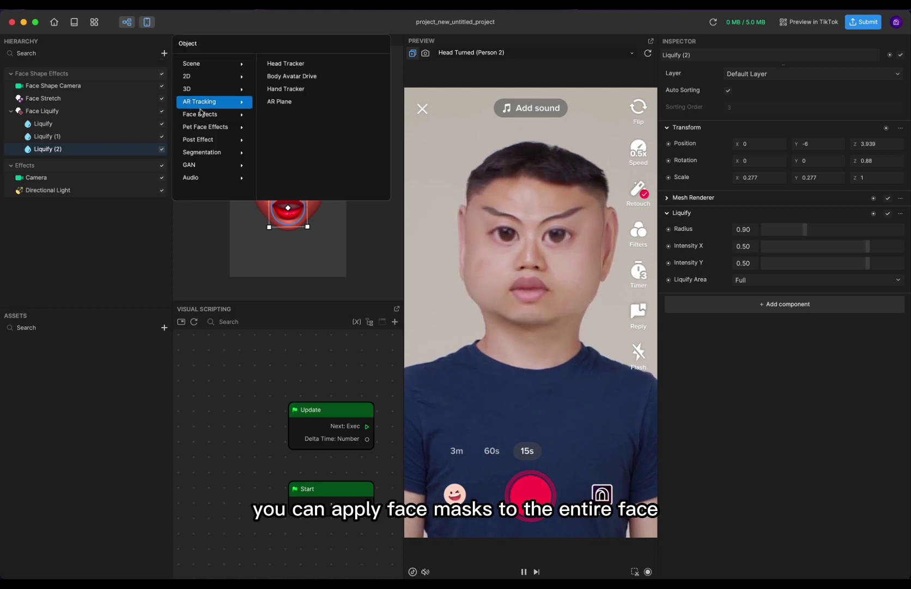
mouse_move(200, 114)
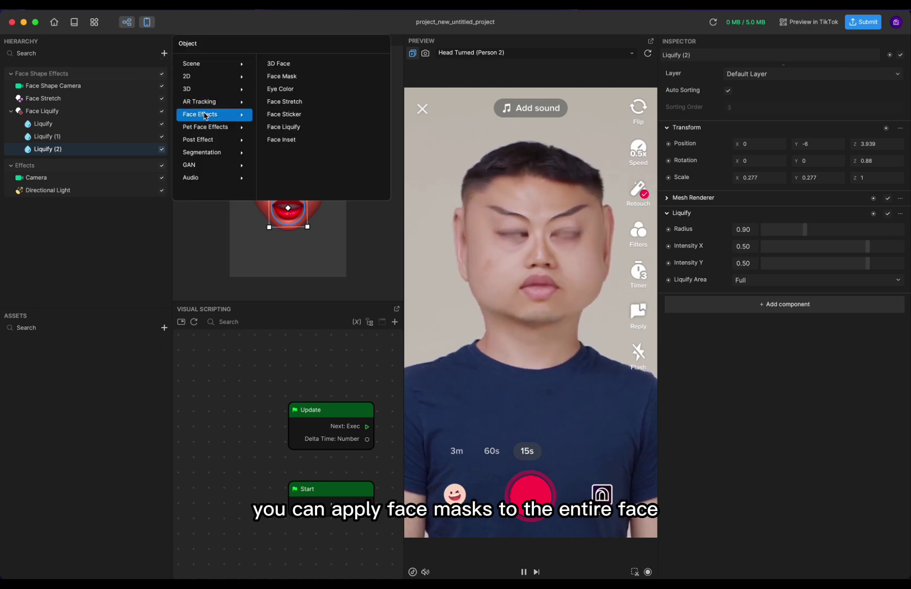
left_click(301, 81)
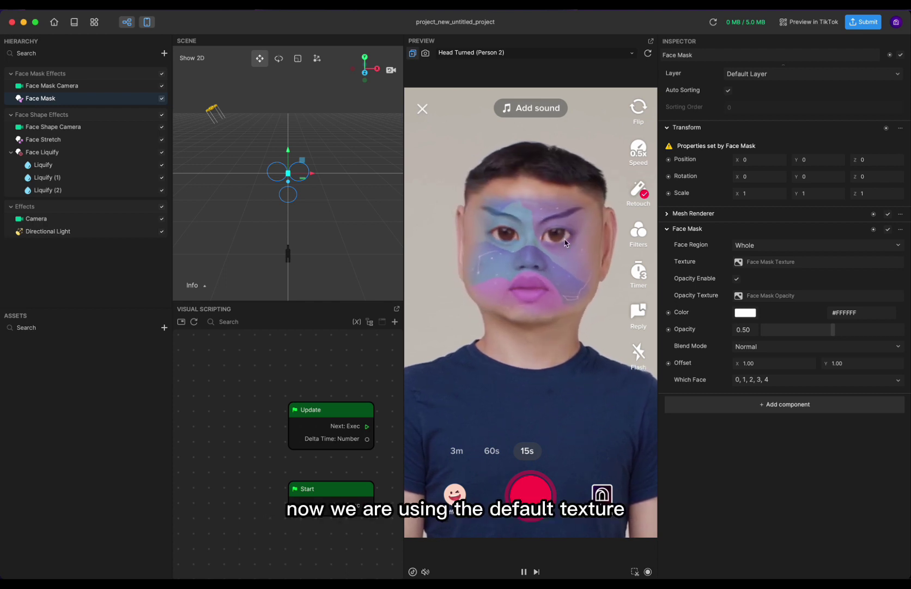
Import the green mask PNG from the computer and set it as the Face Mask texture
left_click(164, 328)
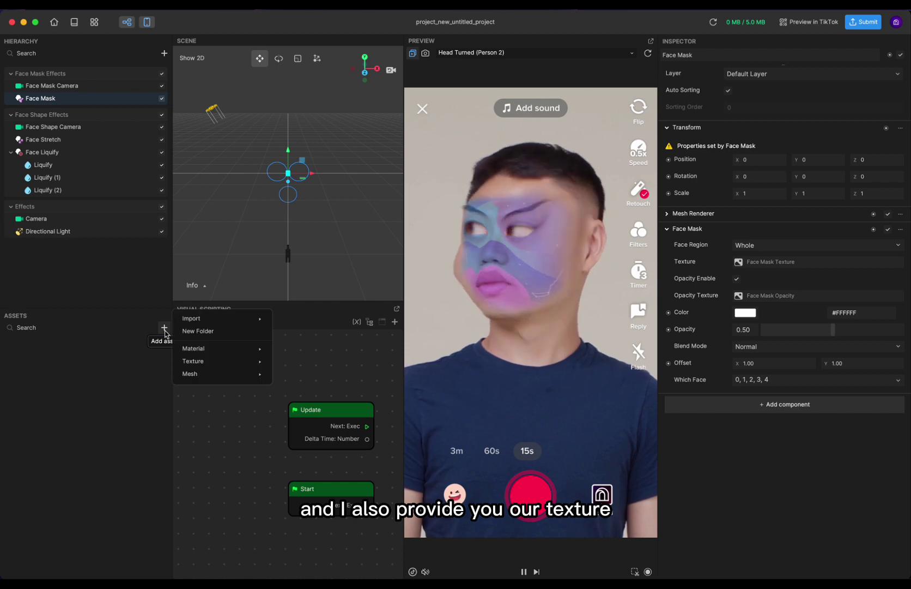
mouse_move(246, 354)
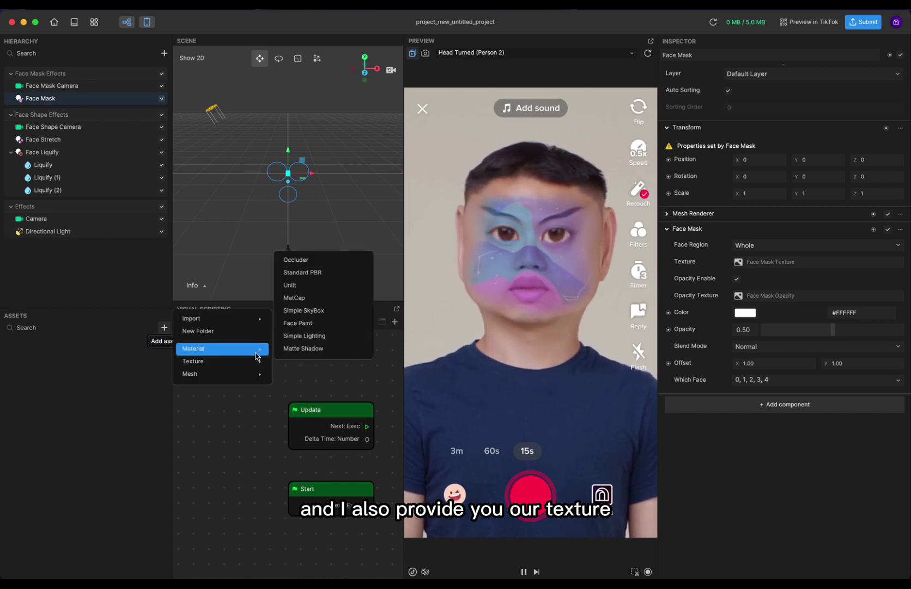
mouse_move(254, 318)
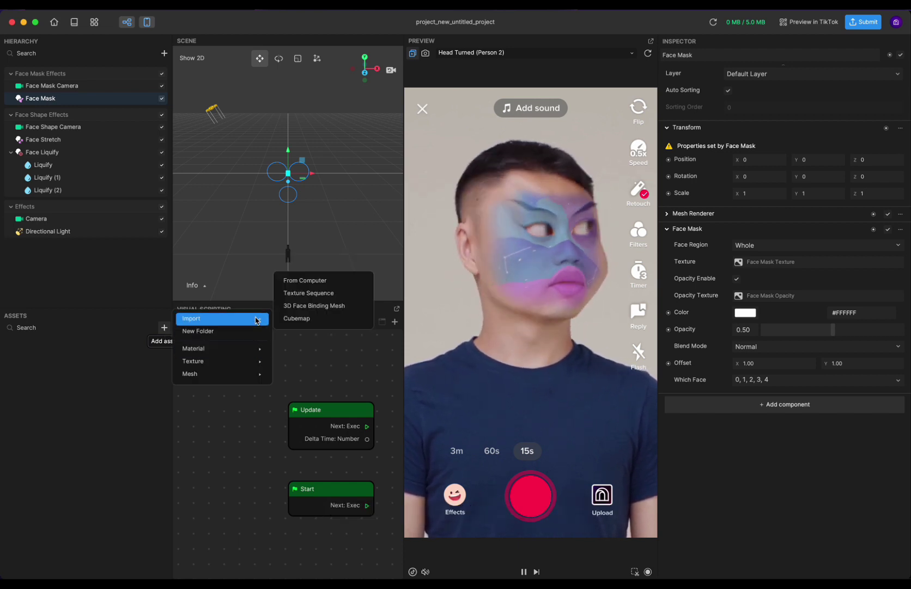
left_click(325, 282)
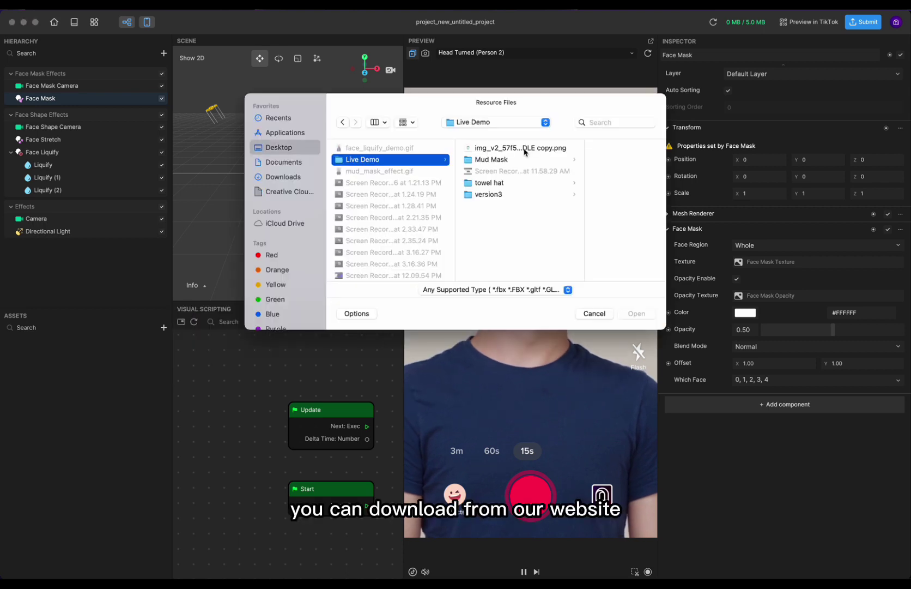
left_click(524, 149)
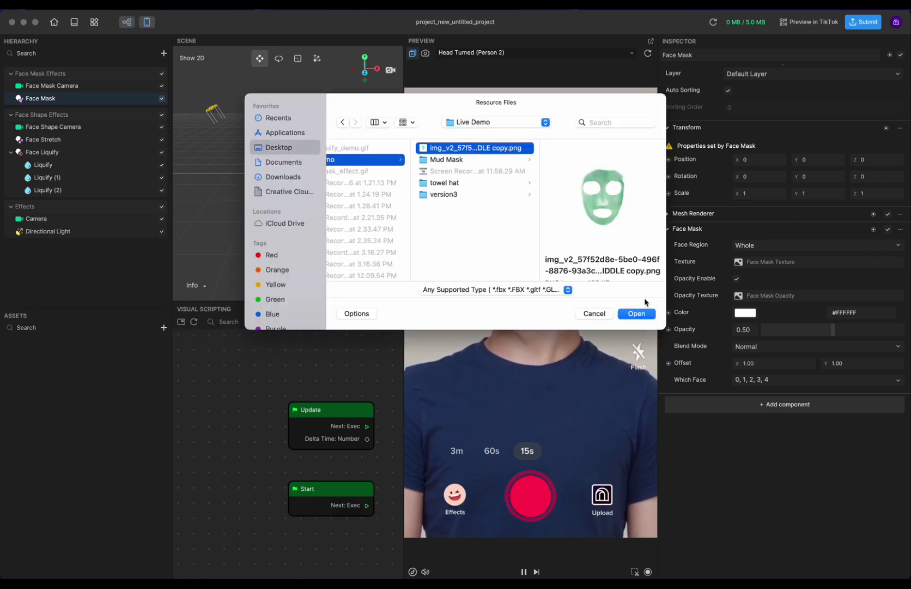
left_click(637, 314)
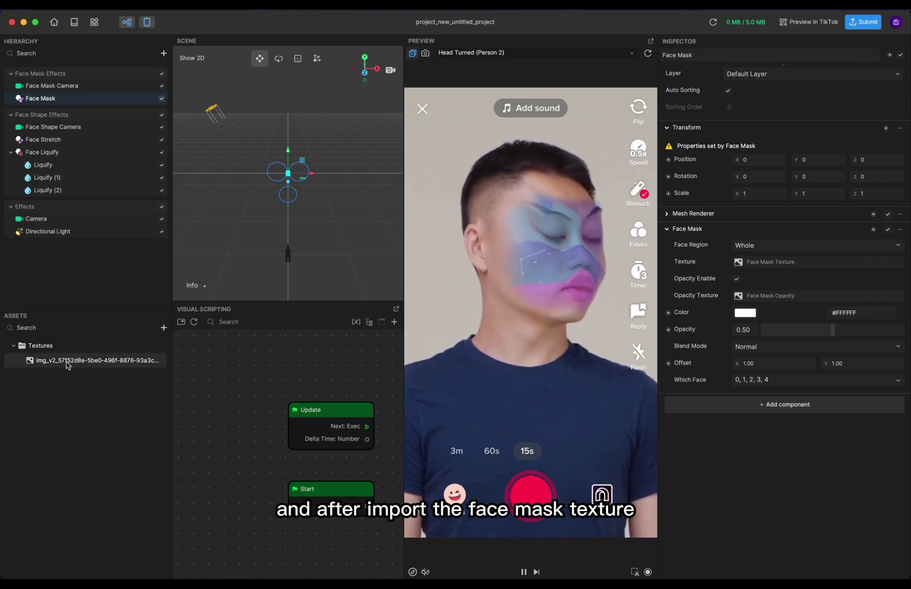
left_click_drag(67, 366, 756, 266)
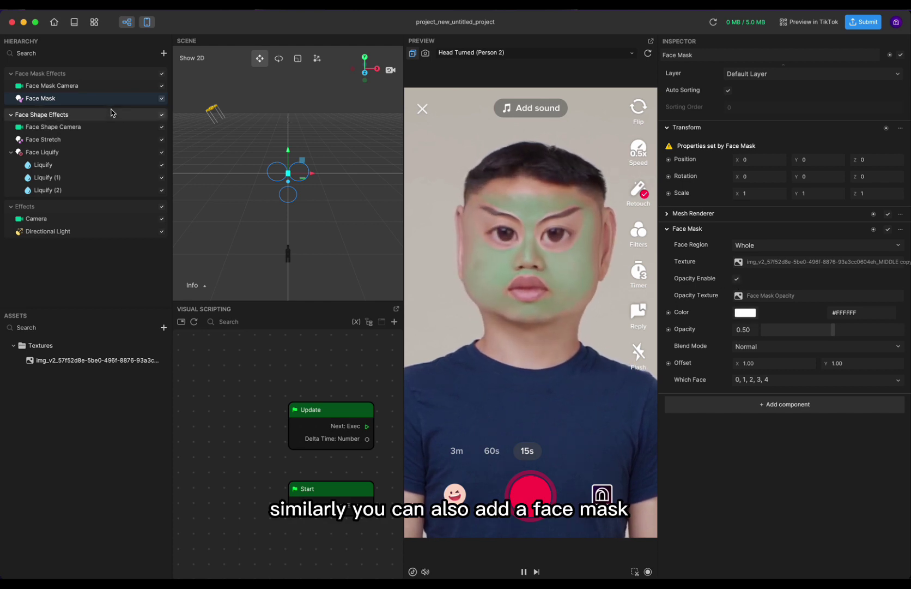
Add a second Face Mask and set its Face Region to Lips
left_click(164, 53)
mouse_move(222, 114)
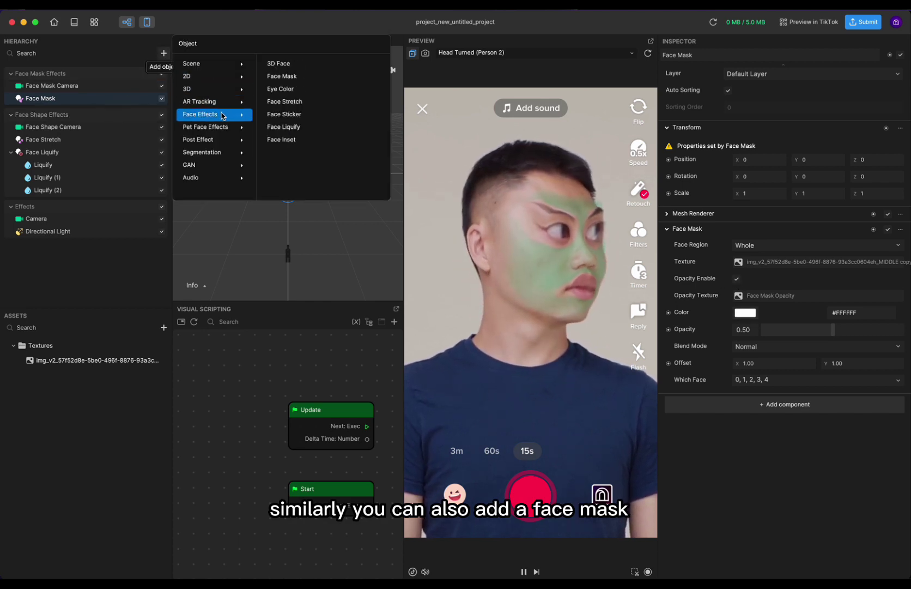
left_click(294, 76)
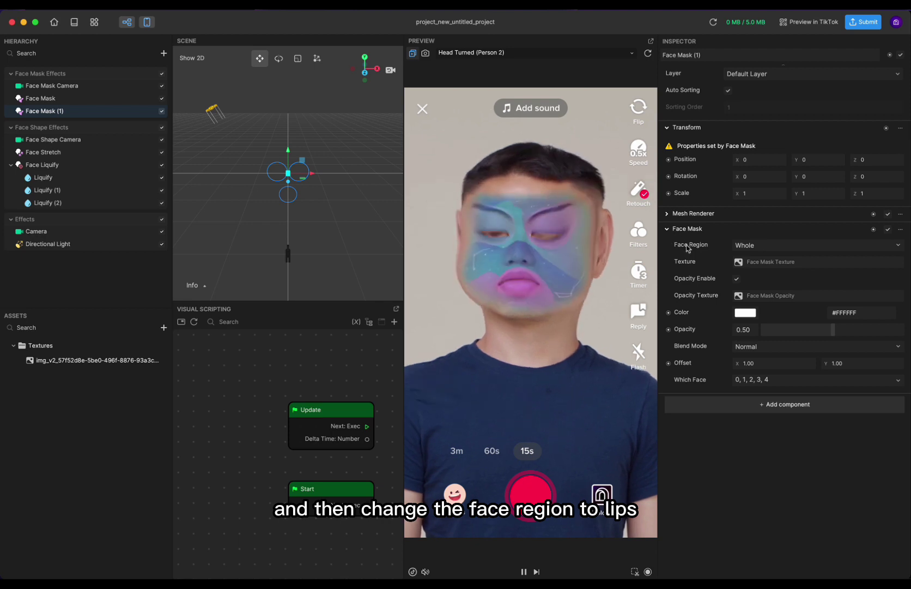
left_click(760, 246)
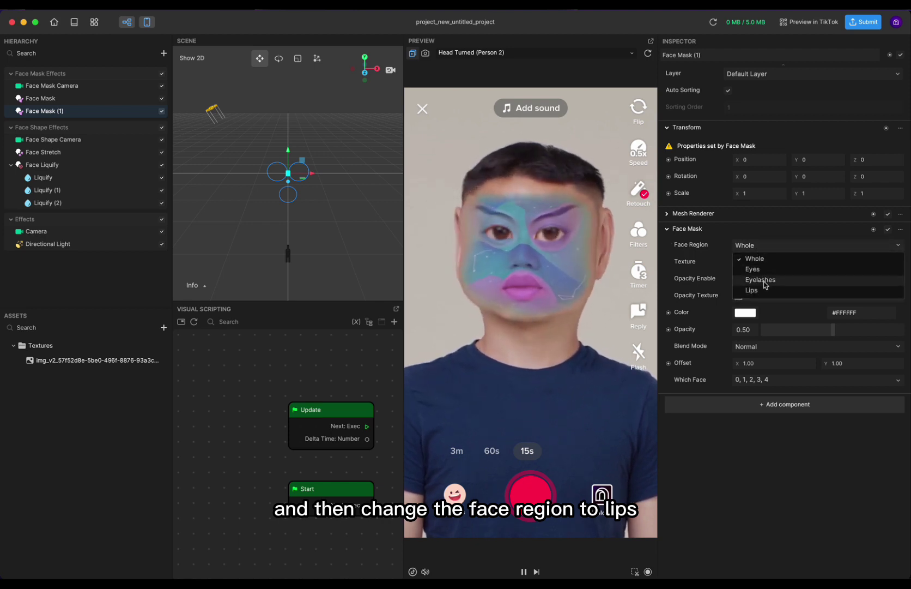
left_click(761, 295)
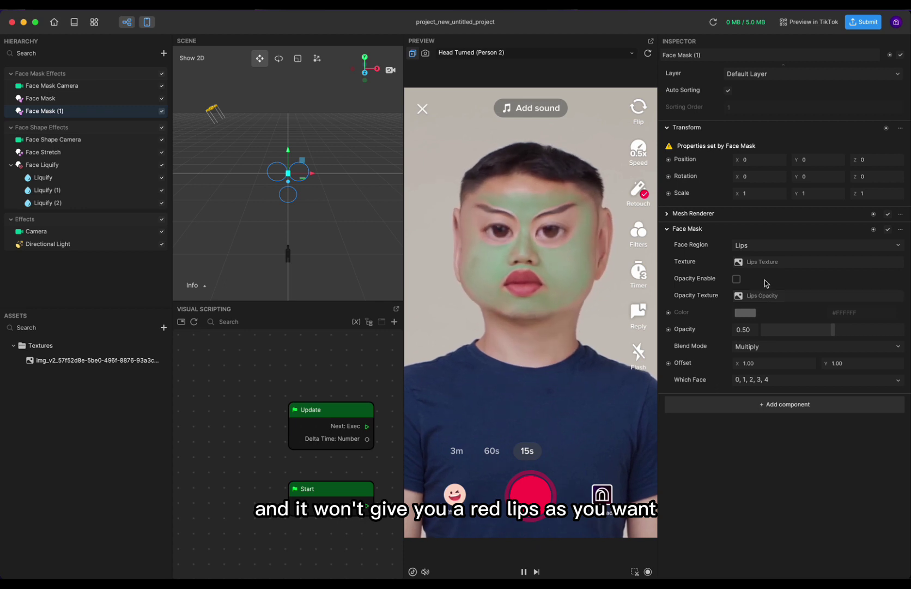
Enable opacity on the lip mask and tint it purple (#3E36FF)
left_click(736, 280)
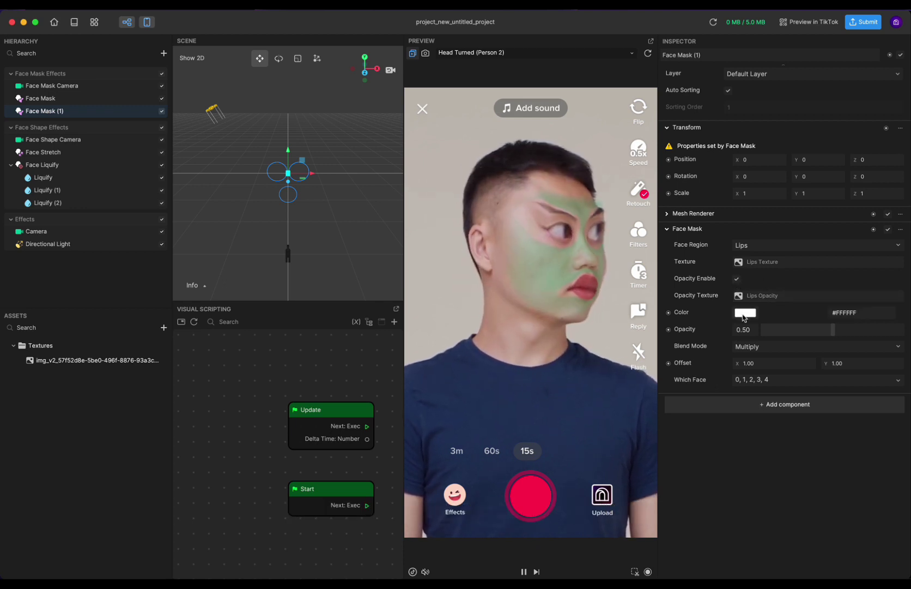
left_click(744, 315)
mouse_move(673, 311)
left_mouse_down()
mouse_move(654, 335)
mouse_move(640, 256)
mouse_move(643, 336)
left_mouse_up()
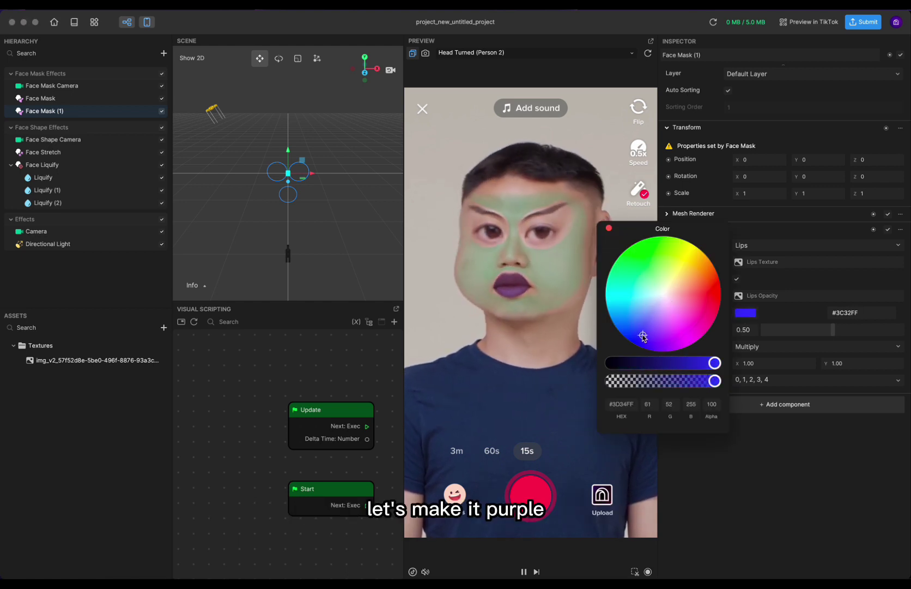
left_click(608, 229)
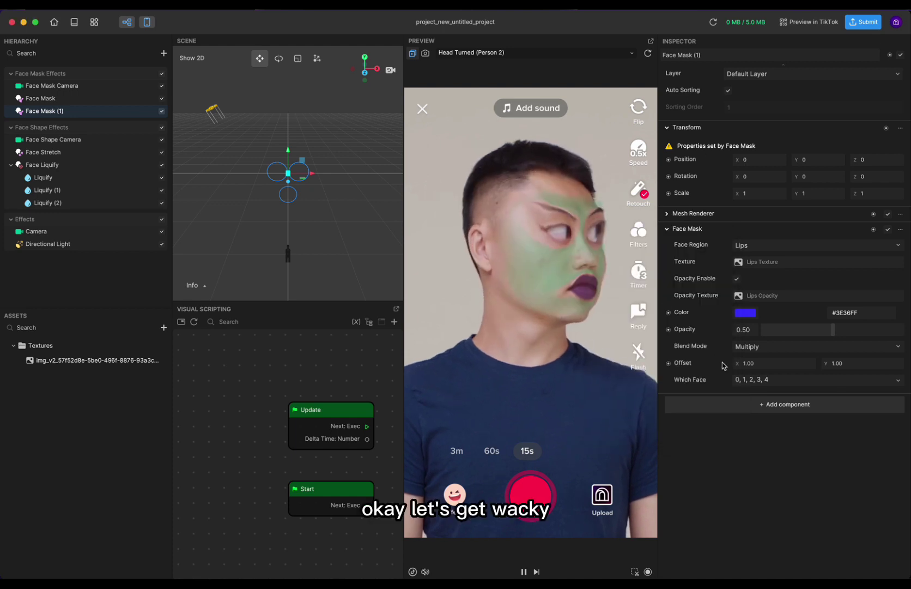